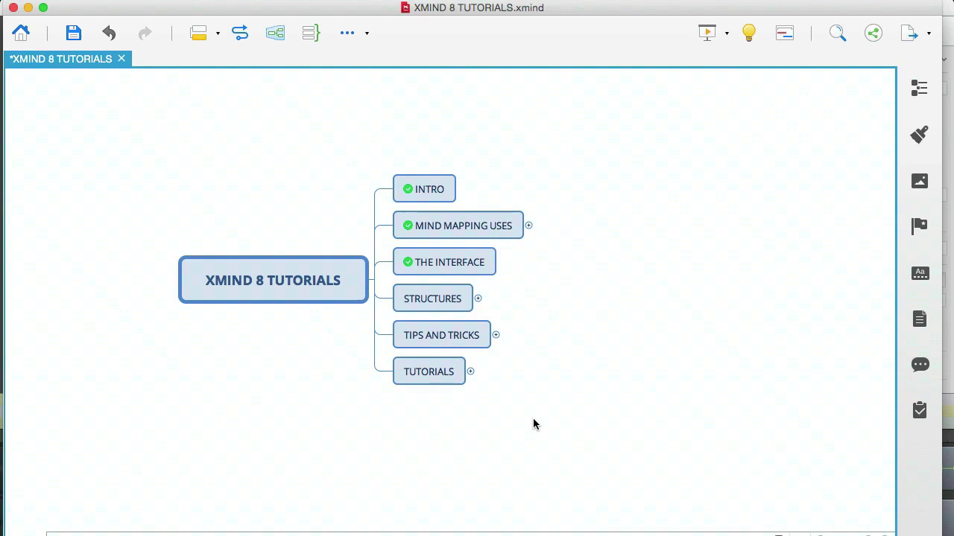
Step: Expand the tutorial map's STRUCTURES branch and select its HOW TO USE THEM subtopic
left_click(447, 298)
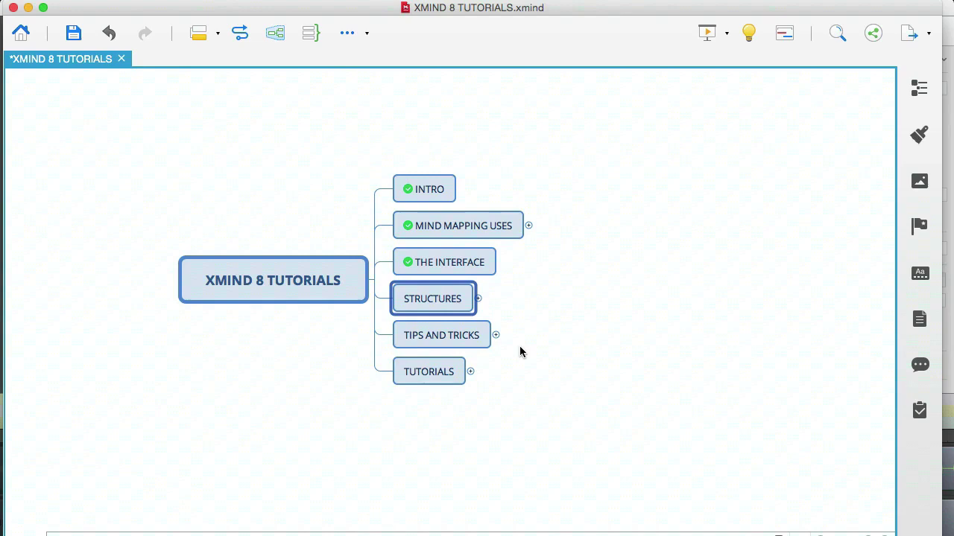
left_click_drag(543, 429, 288, 170)
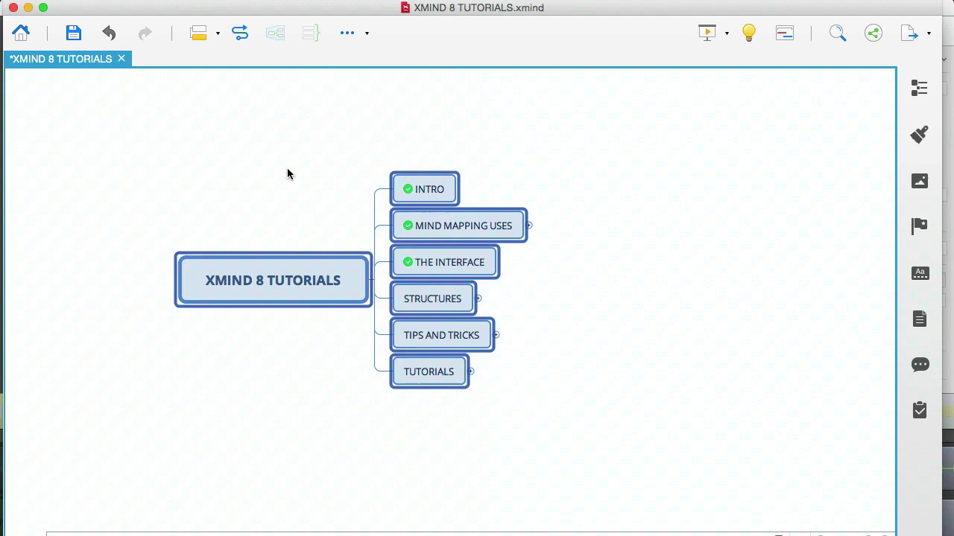
left_click(275, 438)
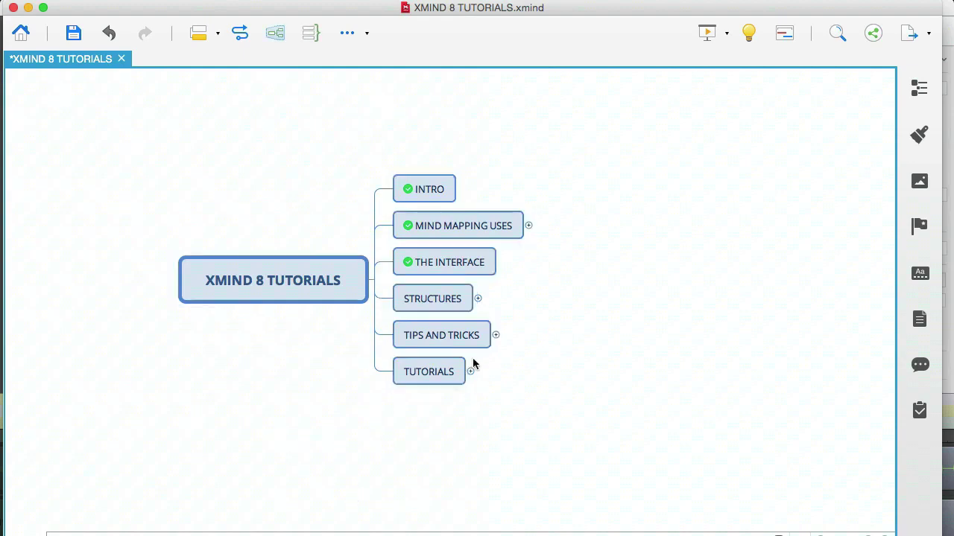
left_click(477, 299)
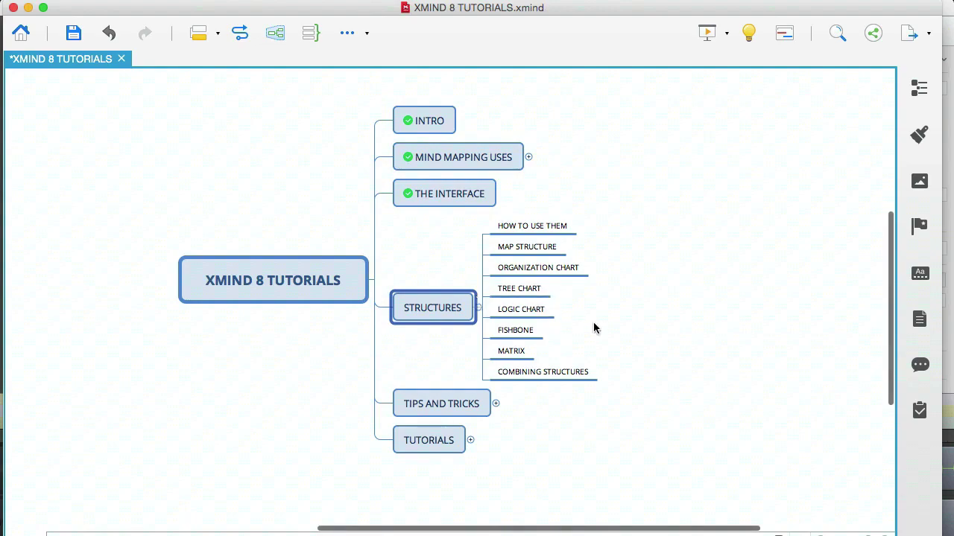
left_click(423, 227)
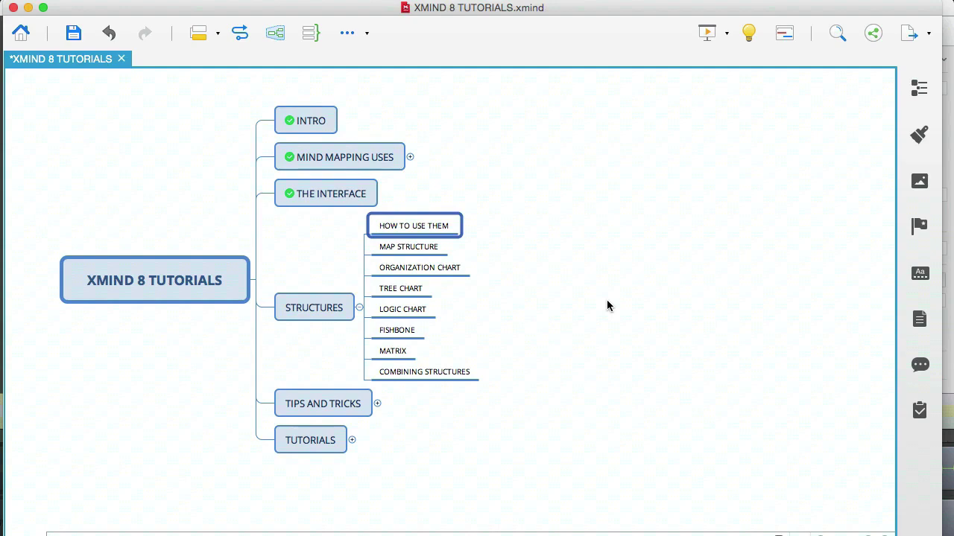
Step: Create a new blank map from the plain Map template on the Home screen
key("super+n")
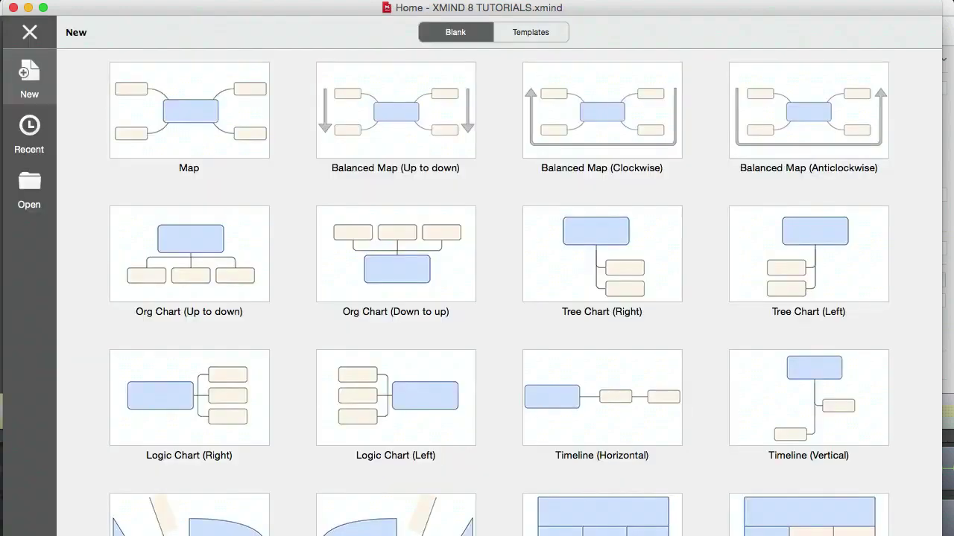
double_click(225, 111)
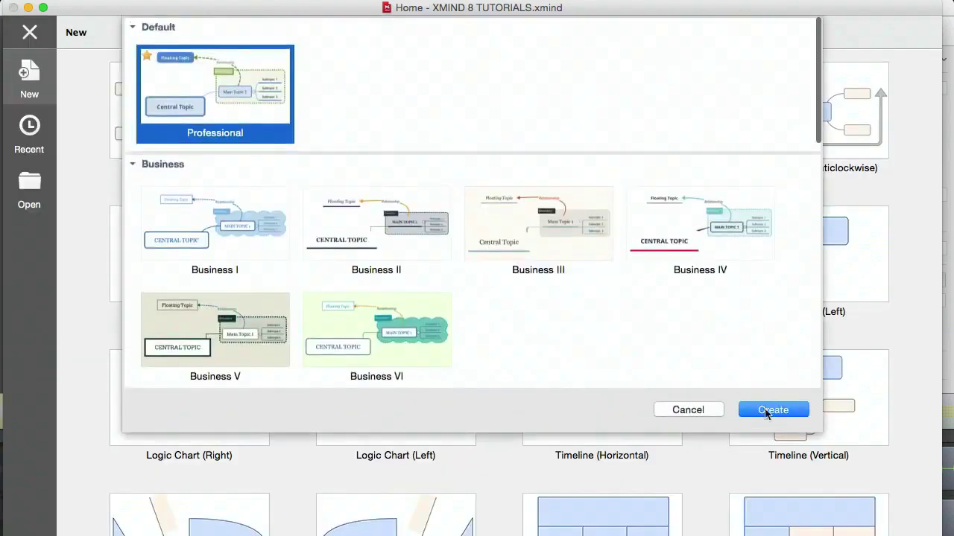
left_click(772, 411)
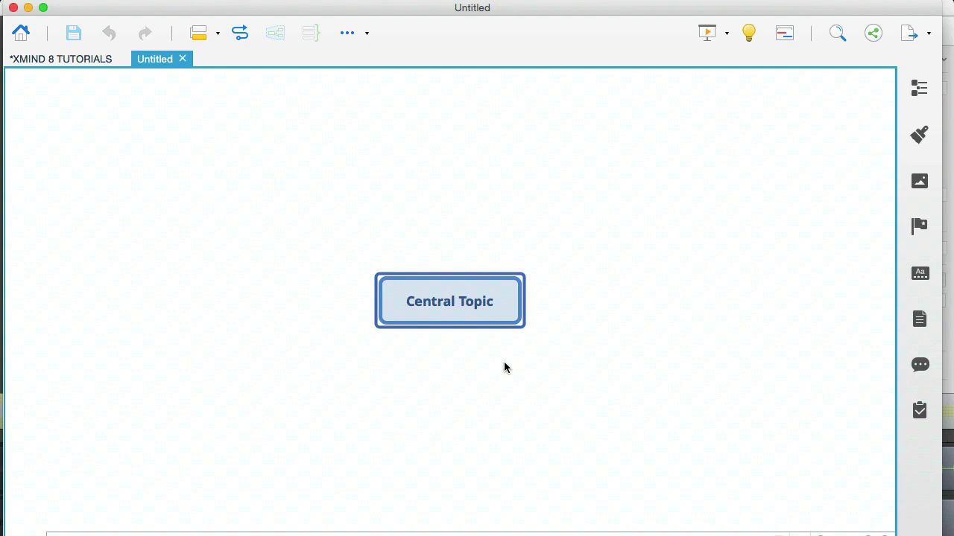
Step: Add Main Topics 1 through 9 around Central Topic
key("Tab")
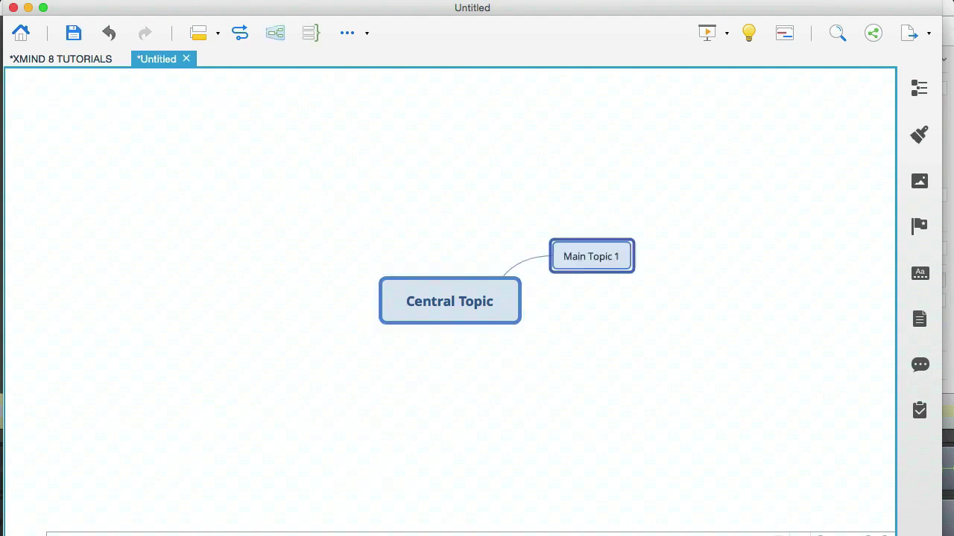
key("Return")
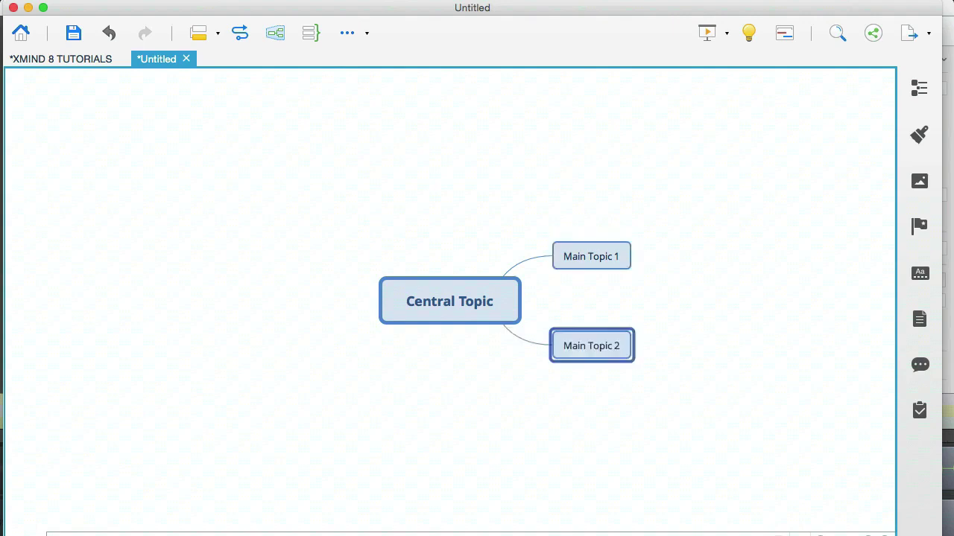
key("Return")
key("Return")
key("Return")
key("Return")
key("Return")
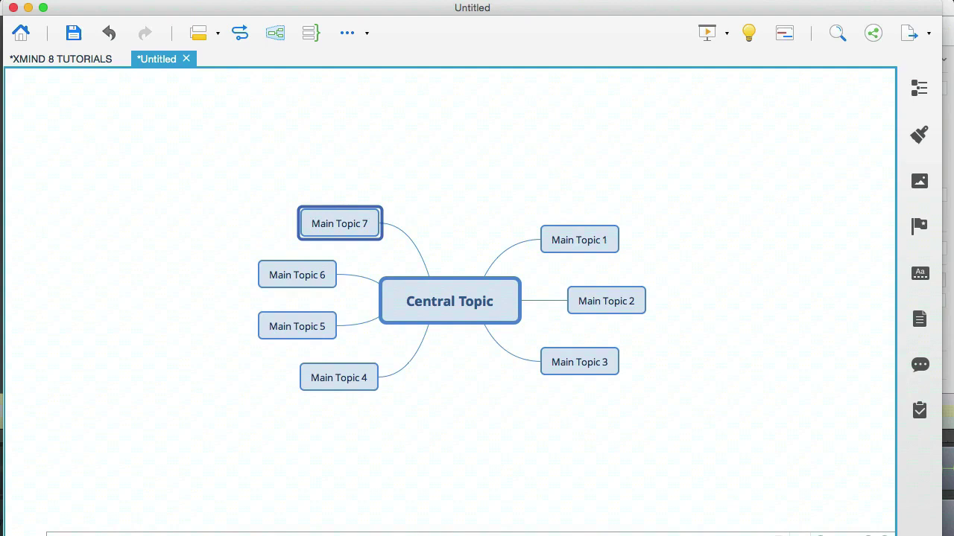
key("Return")
key("Return")
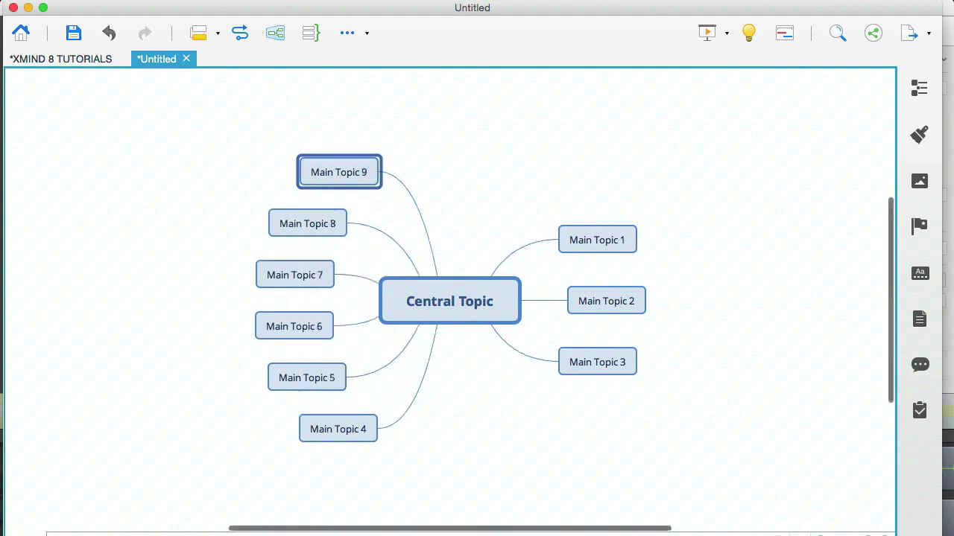
Step: Give Main Topic 9 and Main Topic 7 three subtopics each, nesting more under Subtopic 3
key("Tab")
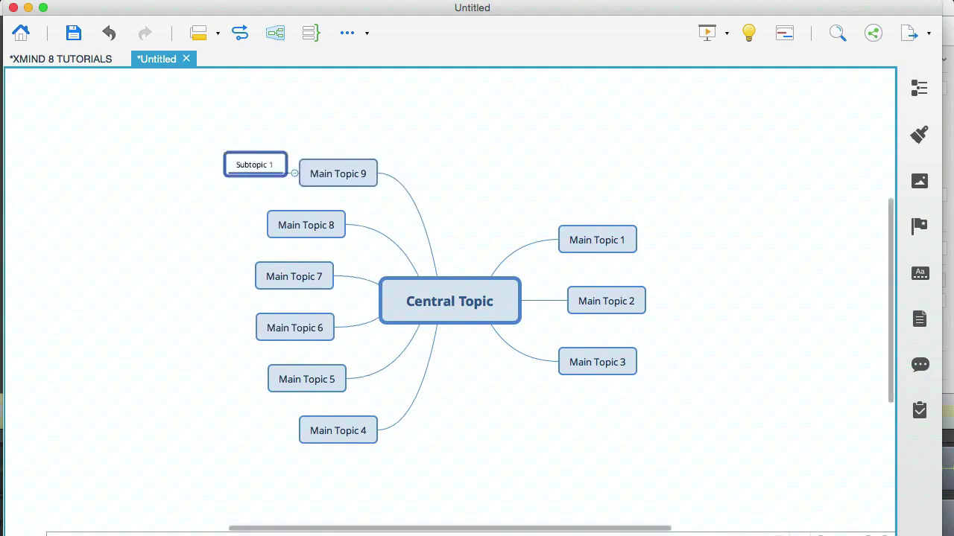
key("Return")
key("Return")
left_click(292, 281)
key("Tab")
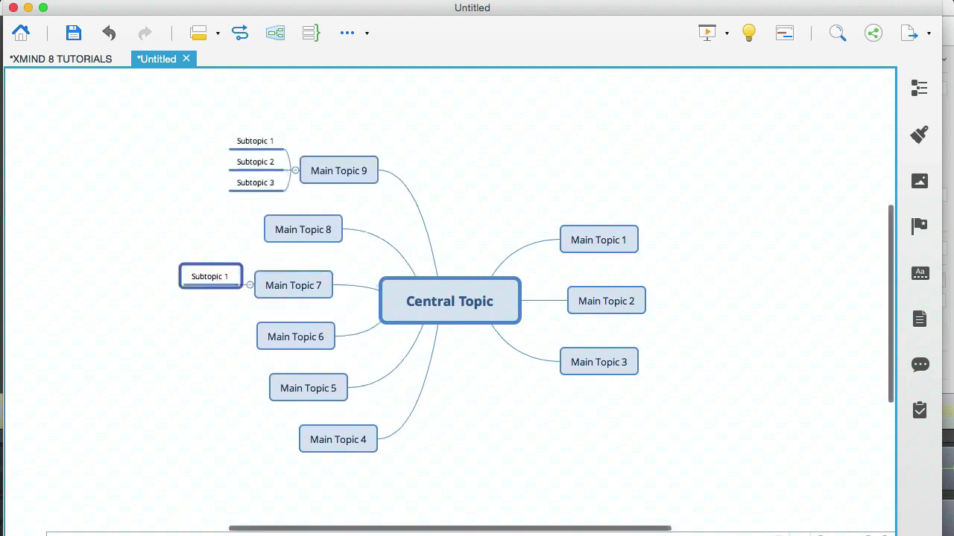
key("Return")
key("Return")
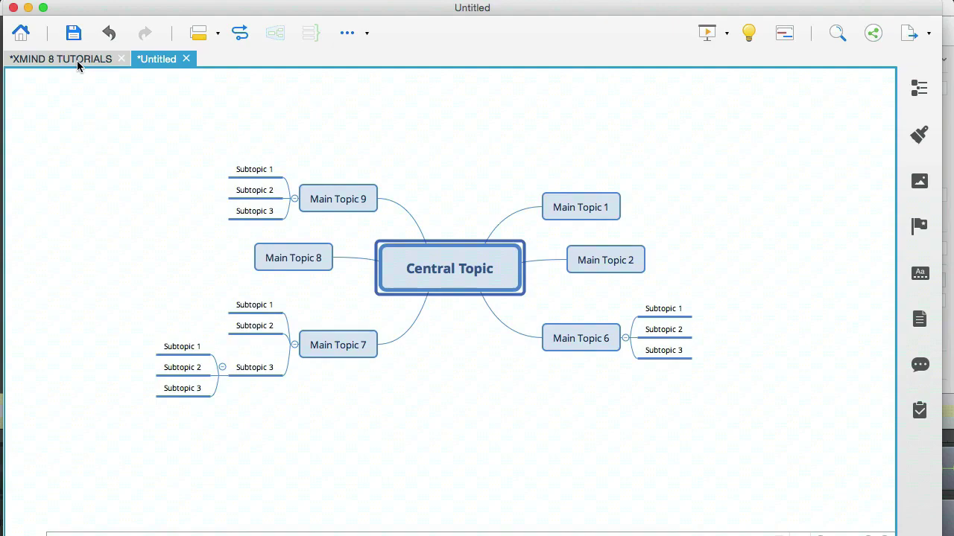
Step: Review the ORGANIZATION CHART topic in the tutorial map, then return to the Untitled map
left_click(76, 60)
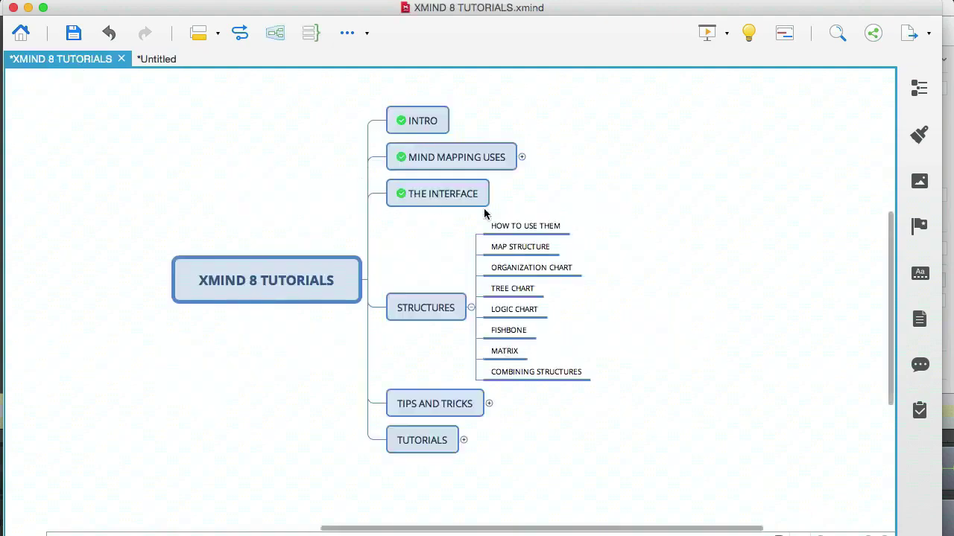
left_click(535, 274)
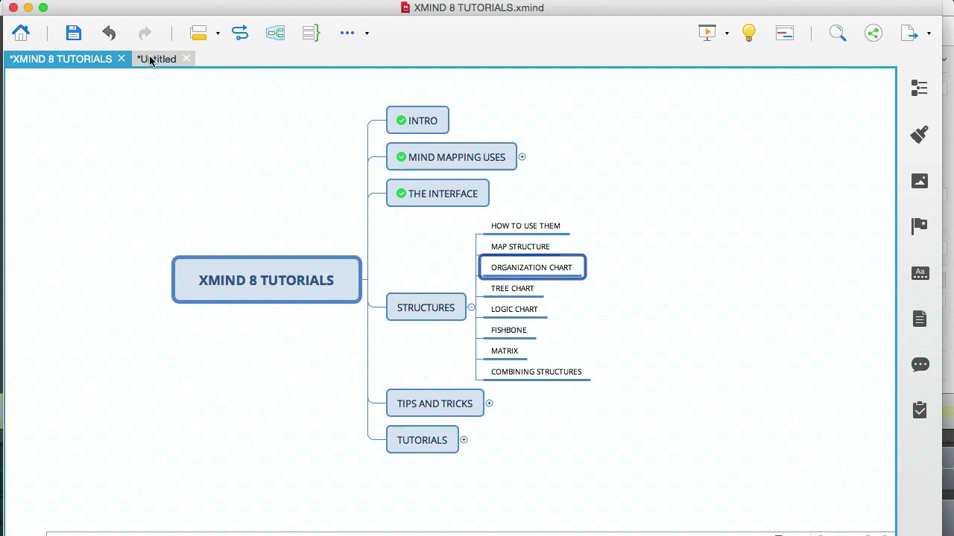
left_click(151, 60)
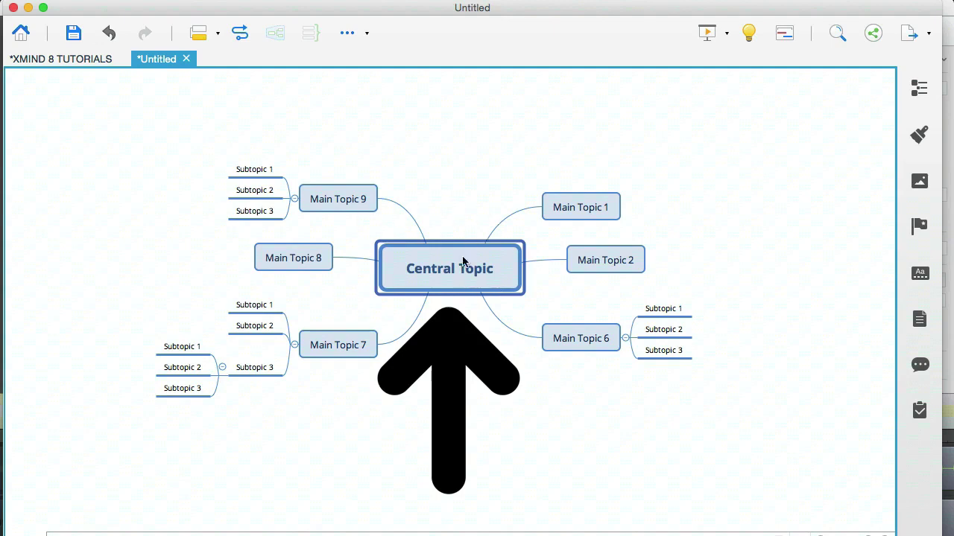
scroll(473, 340, "down", 5)
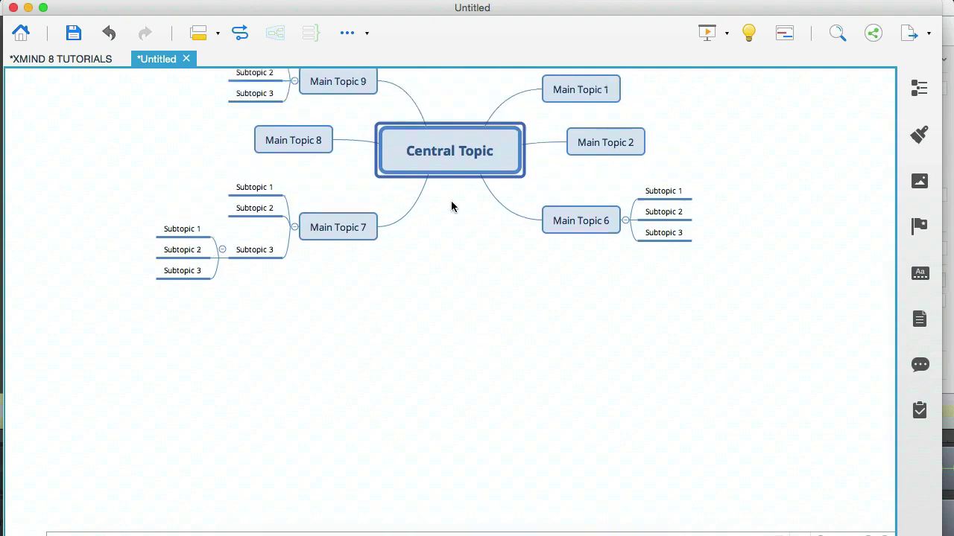
Step: Change Central Topic's structure to Org Chart (Up to down)
right_click(436, 157)
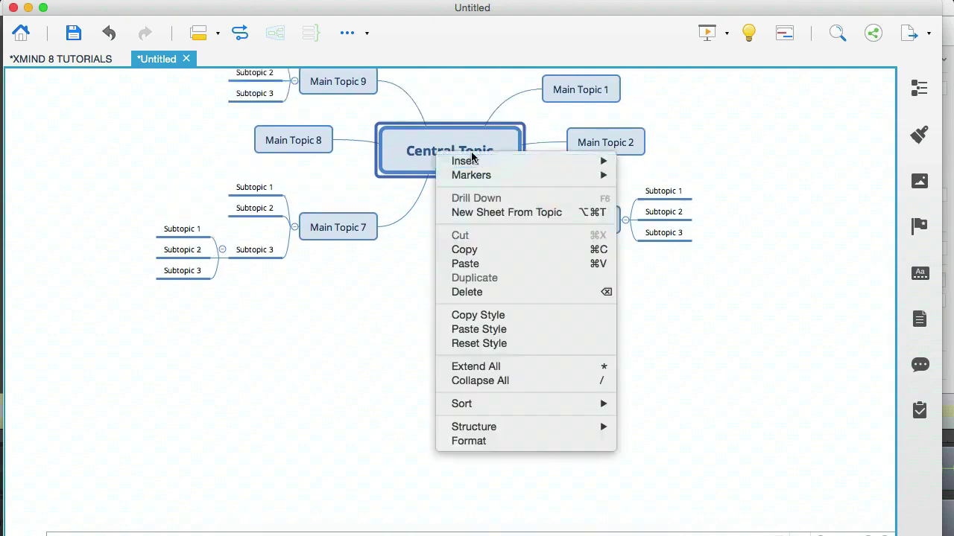
mouse_move(497, 430)
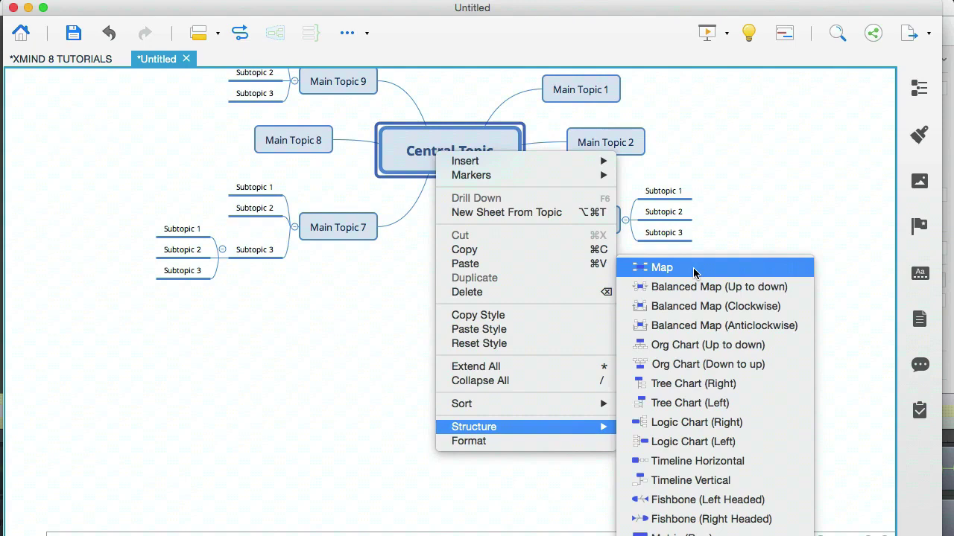
left_click(693, 345)
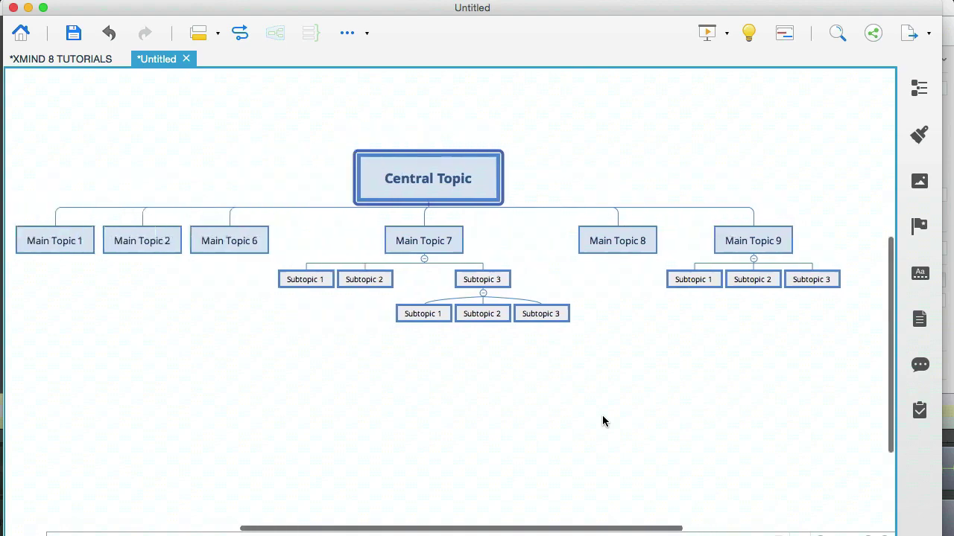
Step: Give Main Topic 6 three subtopics, Subtopic 1 to Subtopic 3
key("Down")
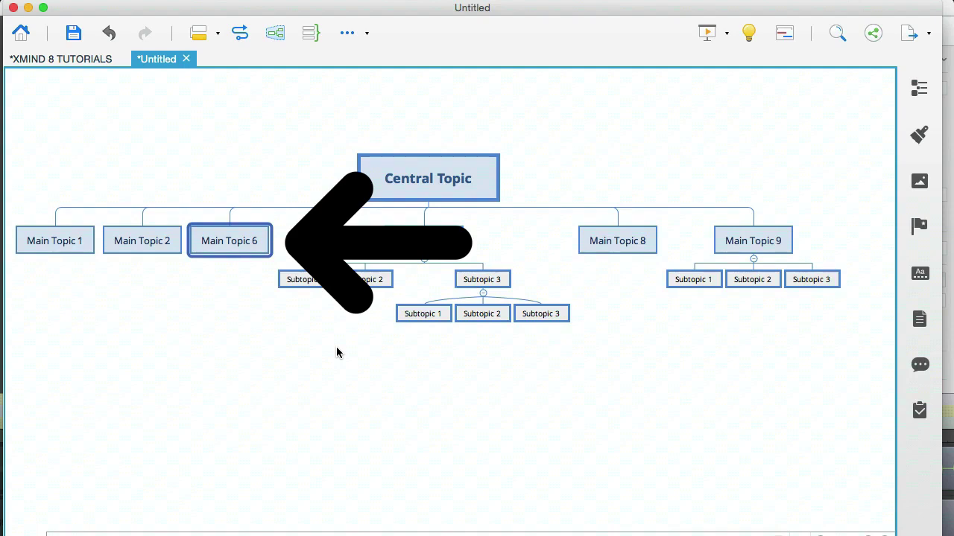
key("Tab")
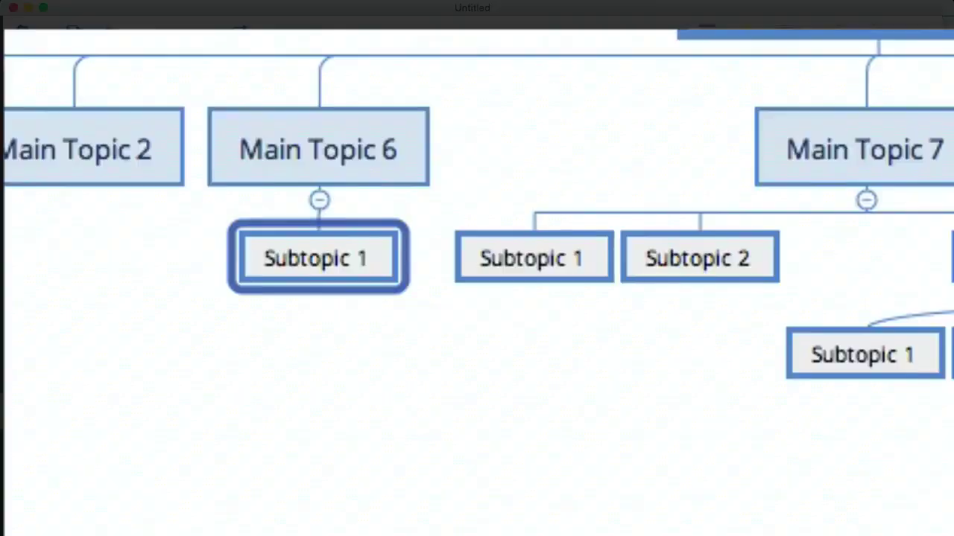
key("Return")
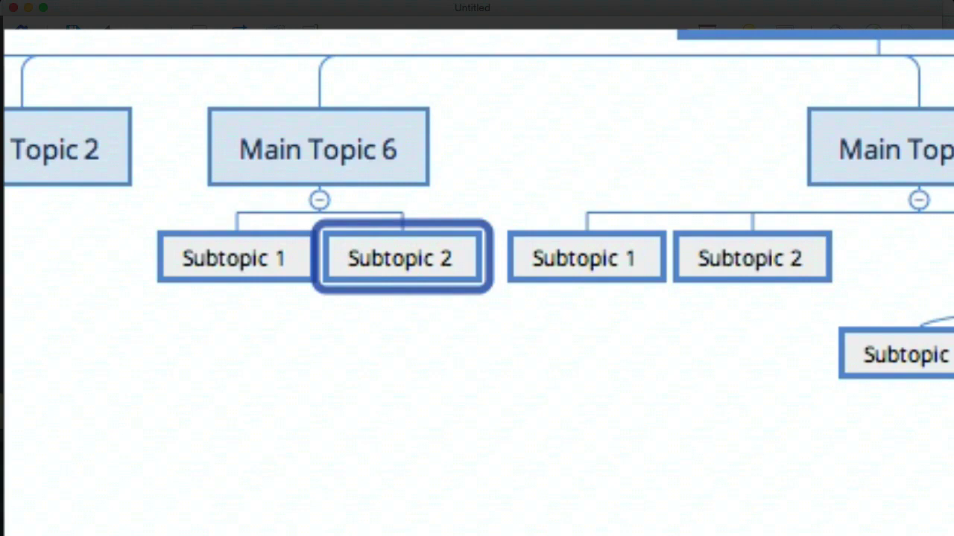
key("Return")
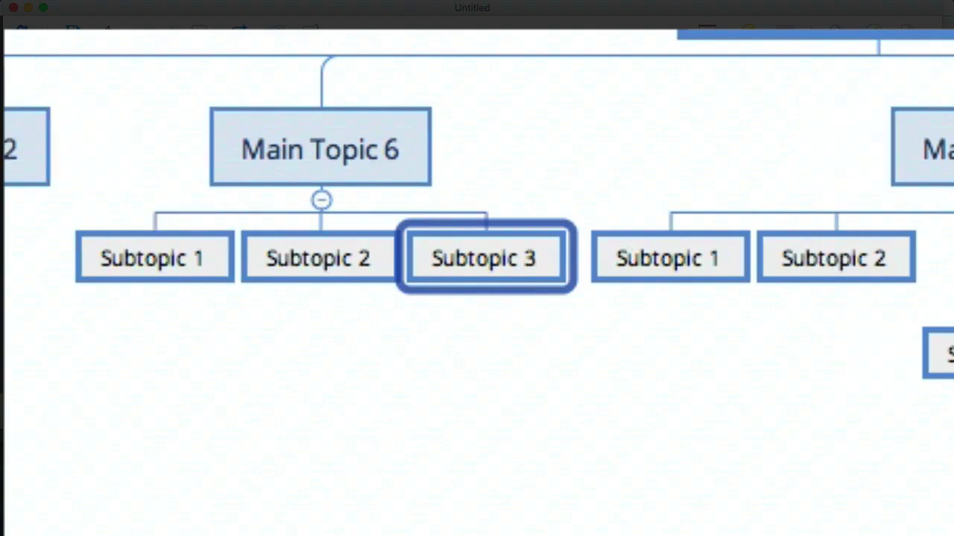
Step: Nest Subtopics 1–3 under Subtopic 3, and three more under that branch's Subtopic 3
key("Tab")
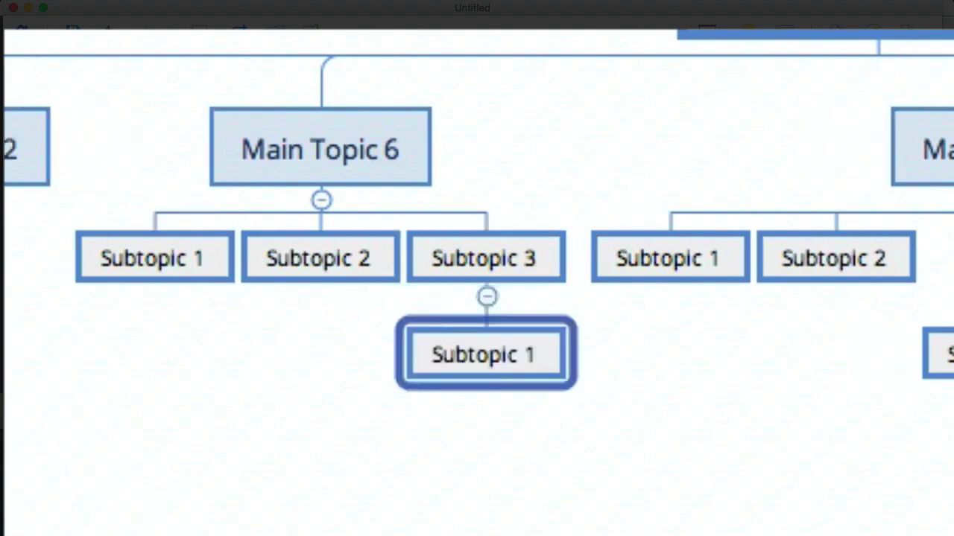
key("Return")
key("Return")
key("Tab")
key("Return")
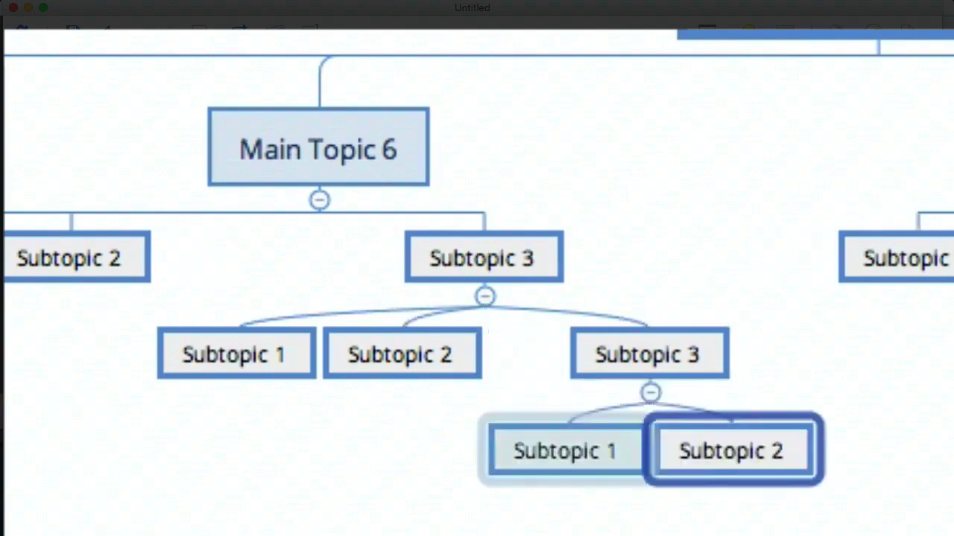
key("Return")
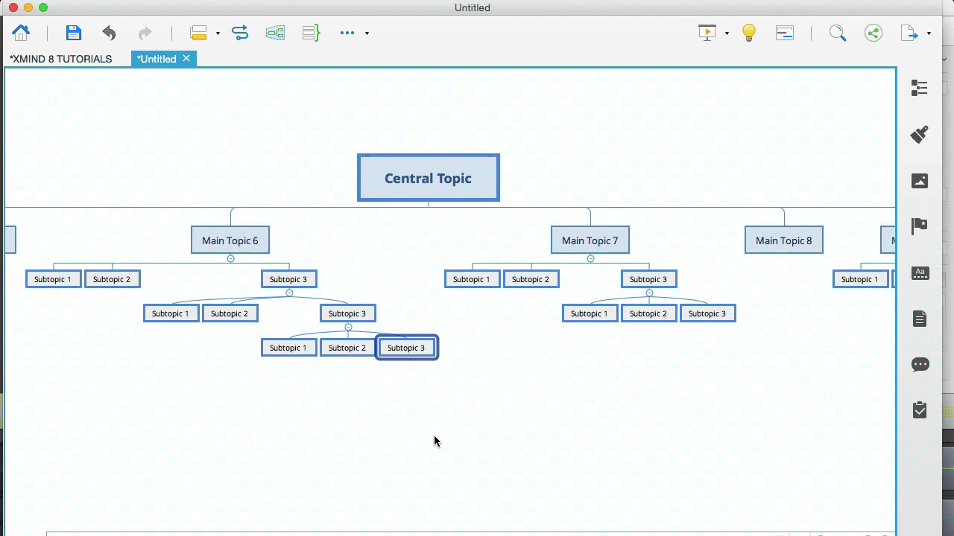
Step: Mark Main Topics 1 and 2 with the green check marker
scroll(435, 441, "left", 10)
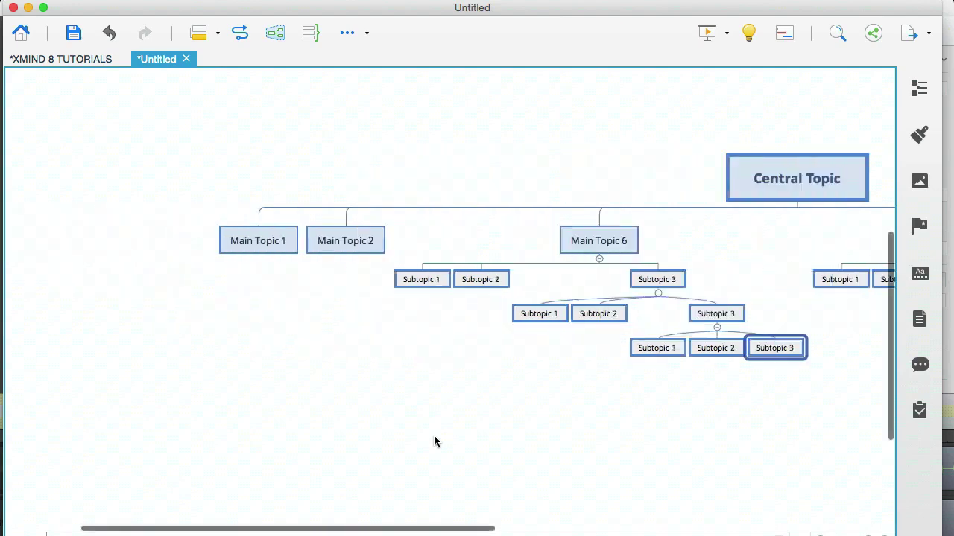
left_click(258, 246)
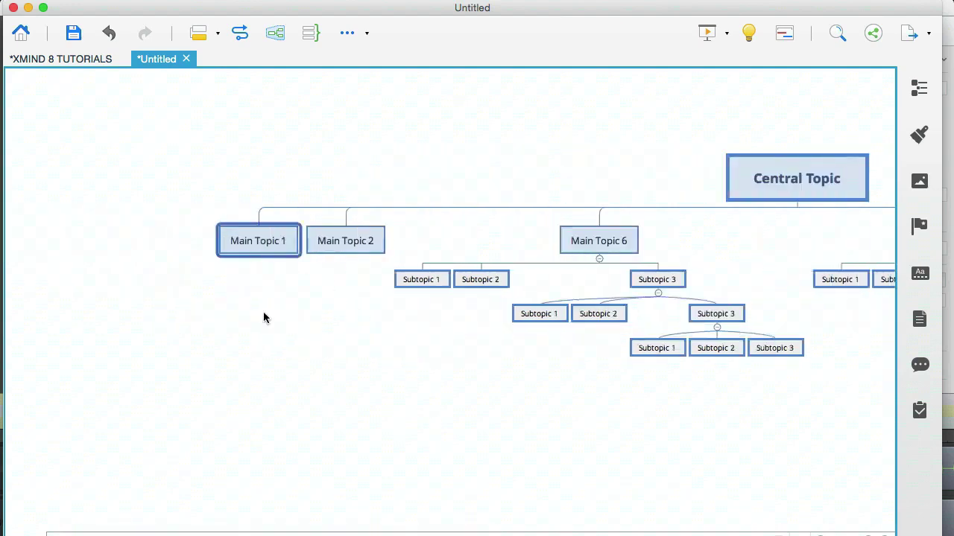
left_click(920, 228)
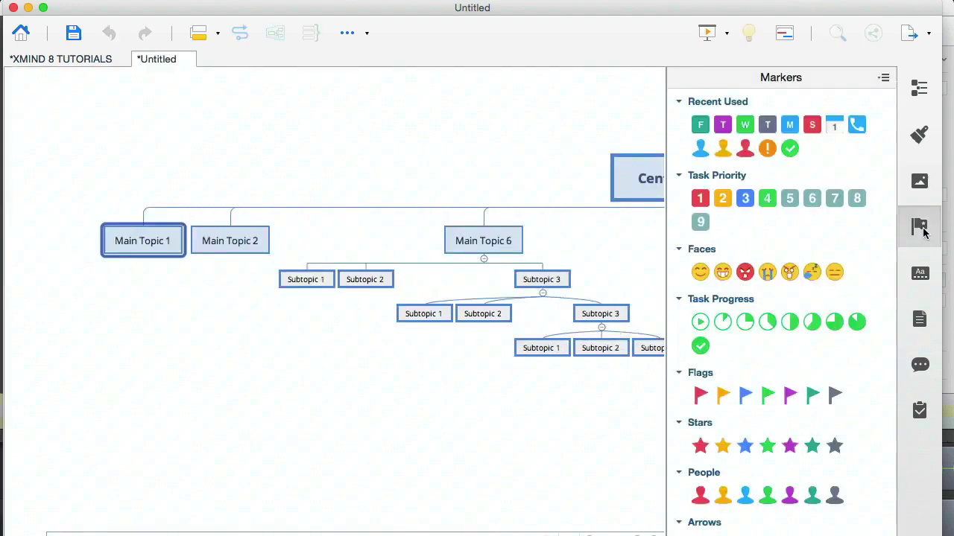
left_click(701, 346)
left_click(216, 245)
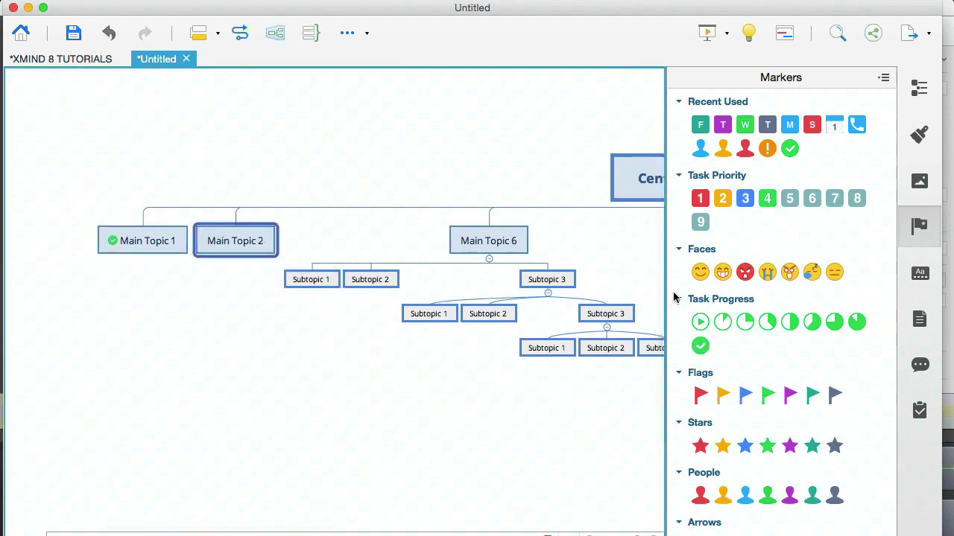
left_click(701, 345)
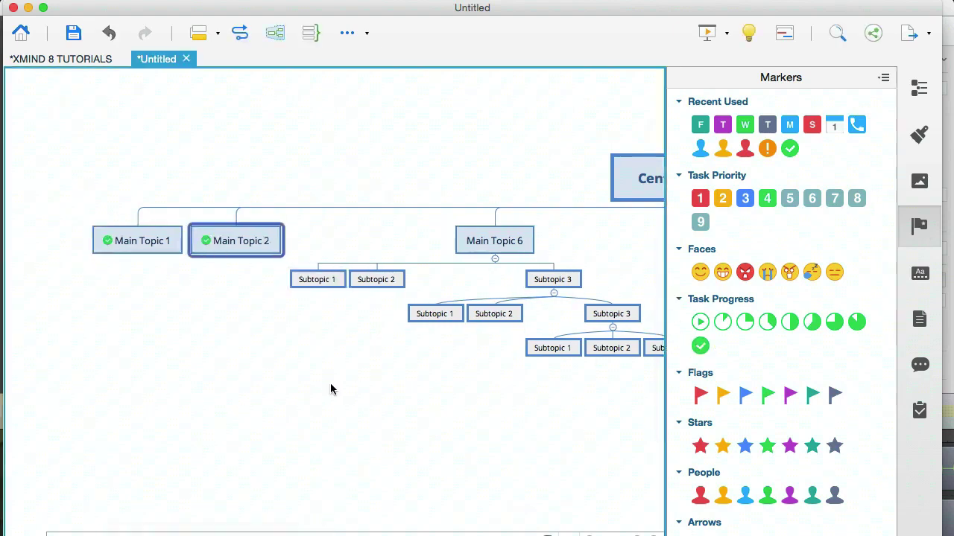
Step: Add task progress markers to Subtopics 1 and 2 of Main Topic 6 and the nested Subtopic 1
scroll(330, 389, "right", 2)
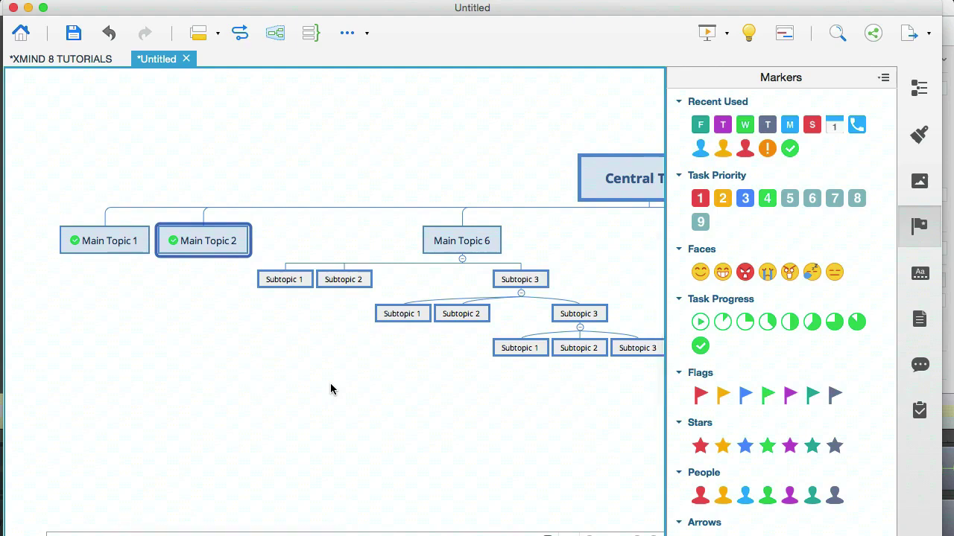
left_click(288, 282)
left_click(799, 335)
left_click(202, 277)
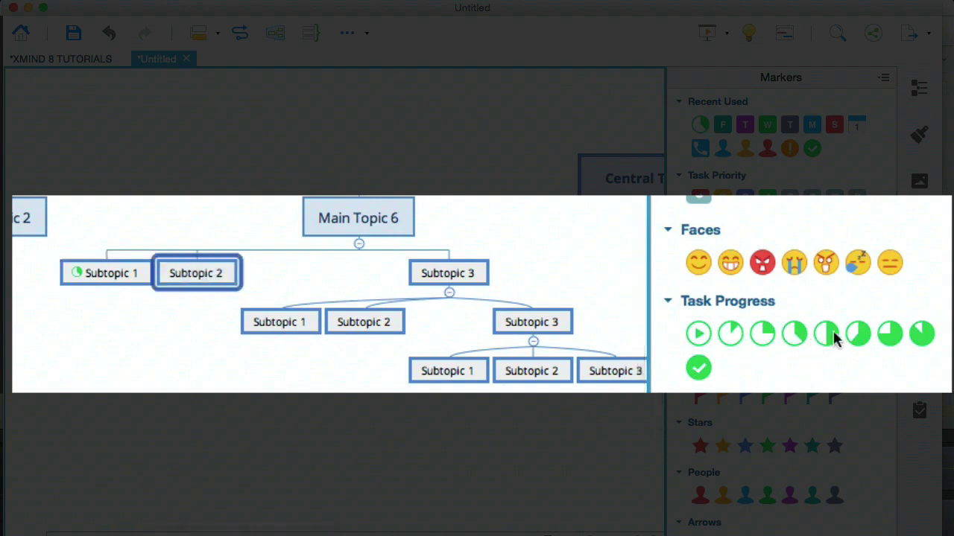
left_click(857, 333)
left_click(290, 322)
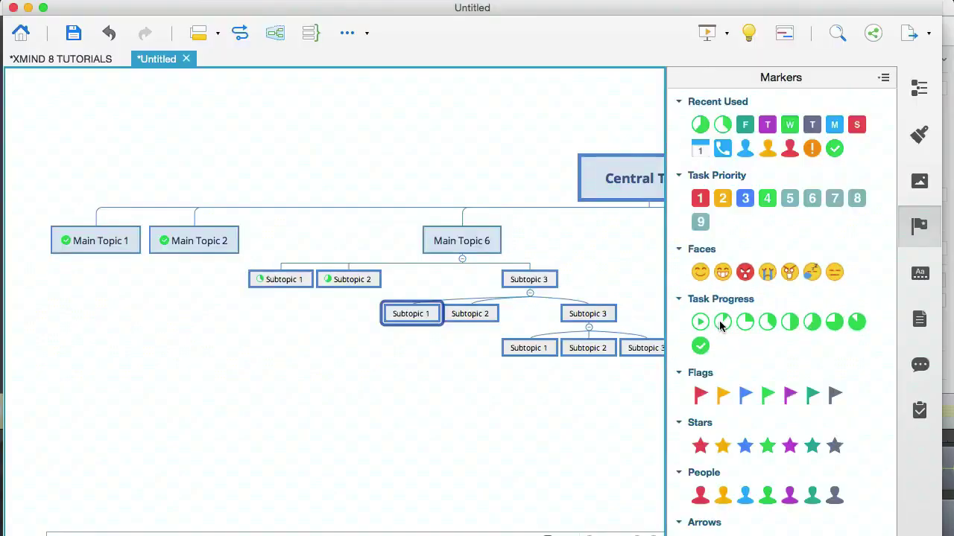
left_click(722, 322)
left_click(493, 387)
Step: Close the markers list and review the TREE CHART topic in the tutorial map
left_click(914, 232)
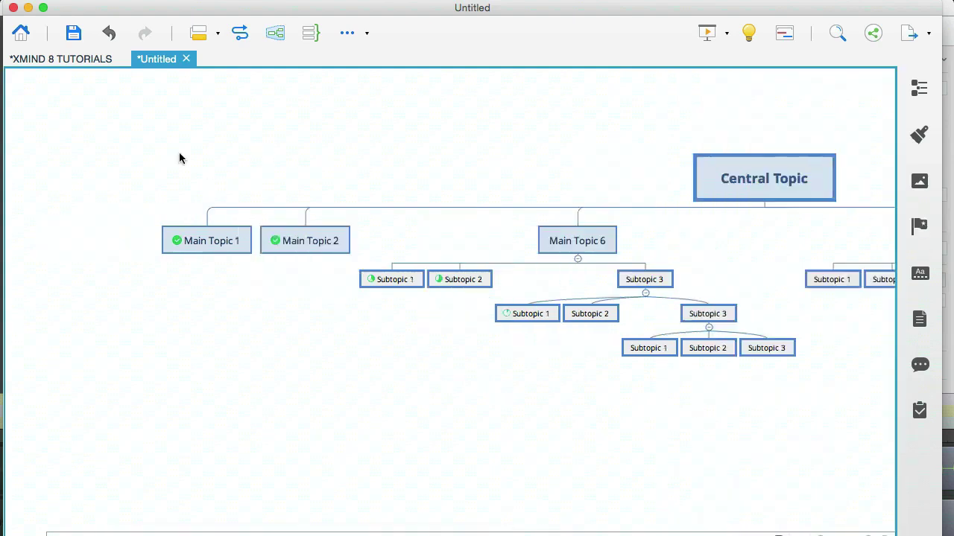
left_click(70, 61)
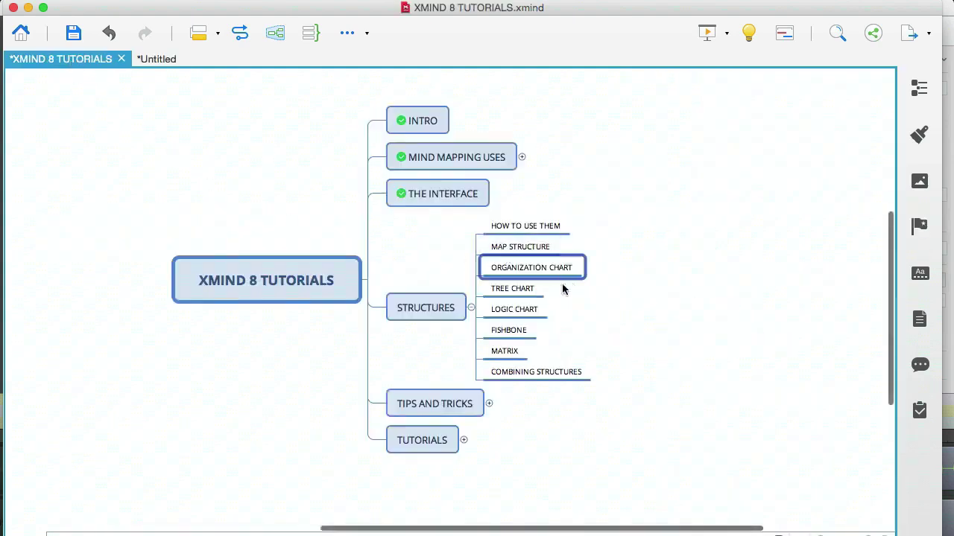
left_click(528, 290)
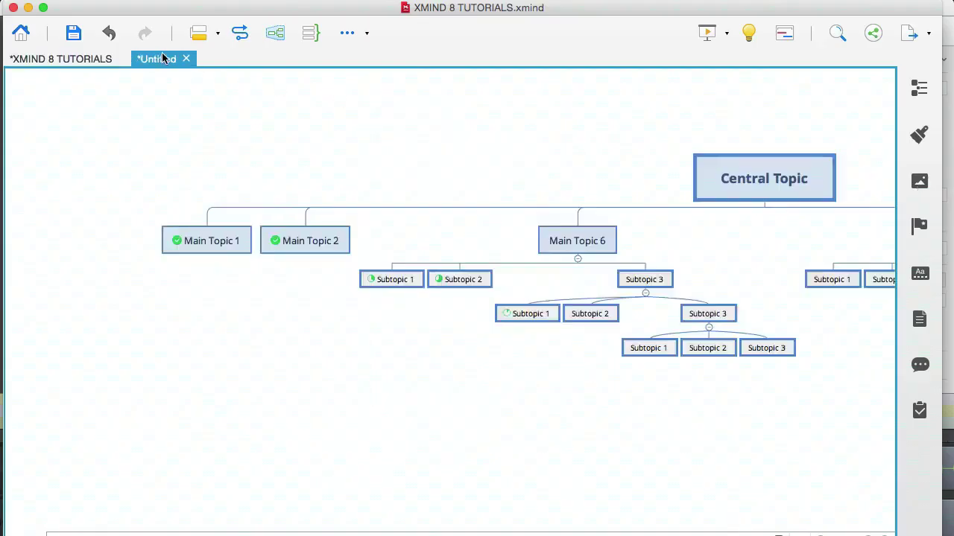
scroll(421, 393, "right", 10)
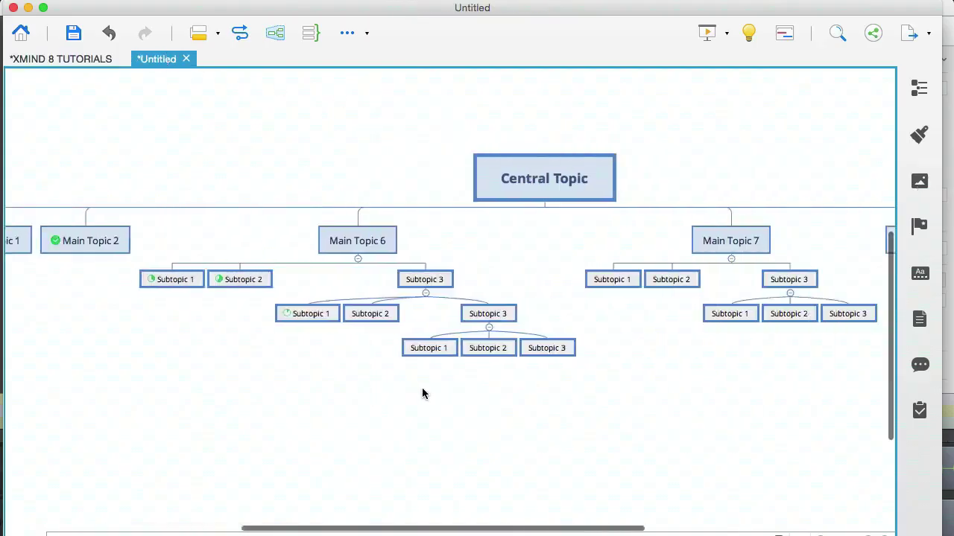
scroll(422, 393, "left", 2)
Step: Change Central Topic's structure to Tree Chart (Right) and scroll over the resulting tree
left_click(423, 179)
right_click(421, 182)
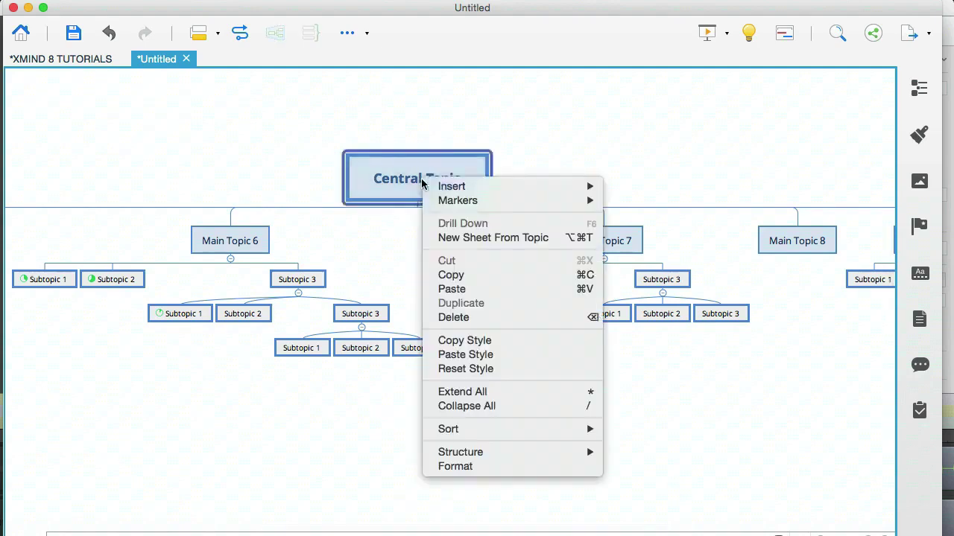
mouse_move(495, 451)
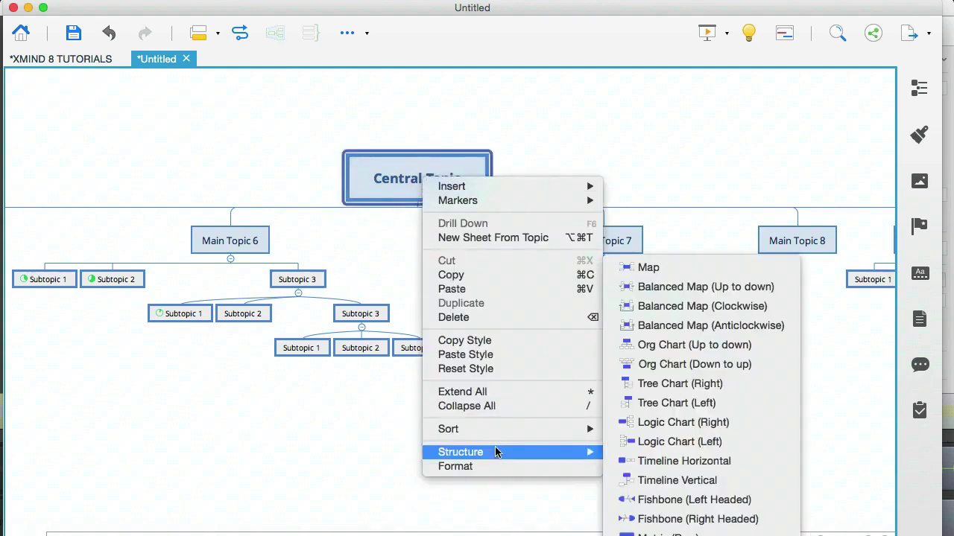
left_click(665, 386)
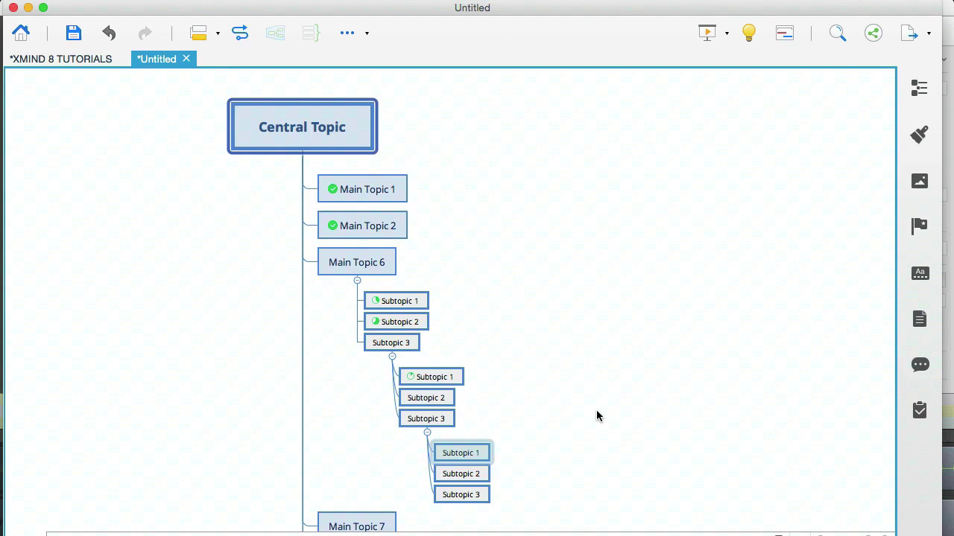
left_click(574, 388)
scroll(574, 389, "down", 5)
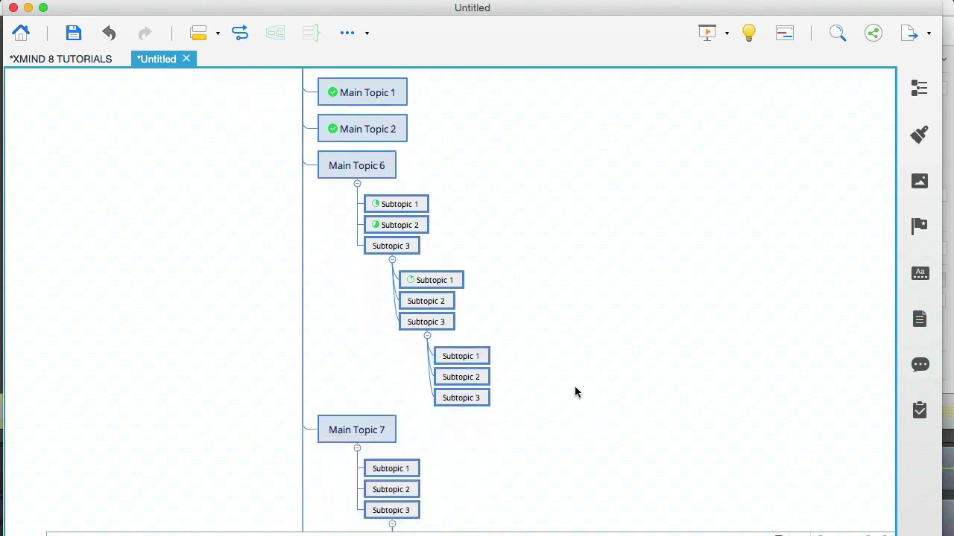
scroll(575, 392, "down", 3)
scroll(574, 392, "up", 3)
scroll(574, 391, "up", 6)
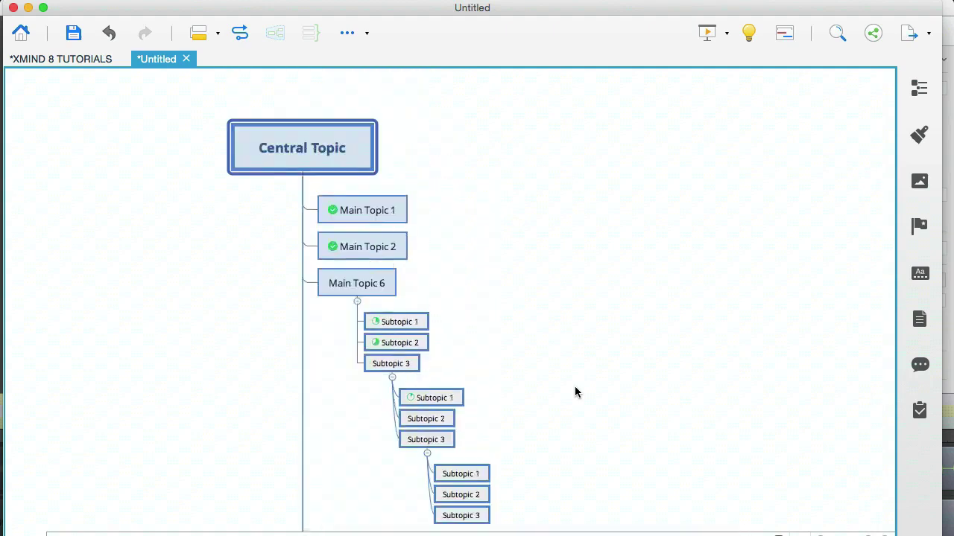
scroll(574, 392, "down", 2)
scroll(642, 403, "up", 1)
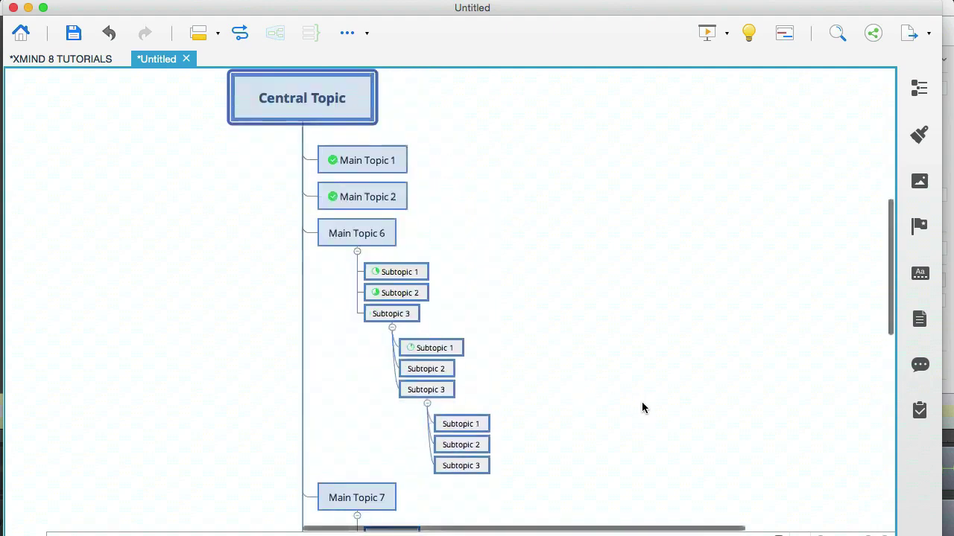
scroll(642, 403, "up", 1)
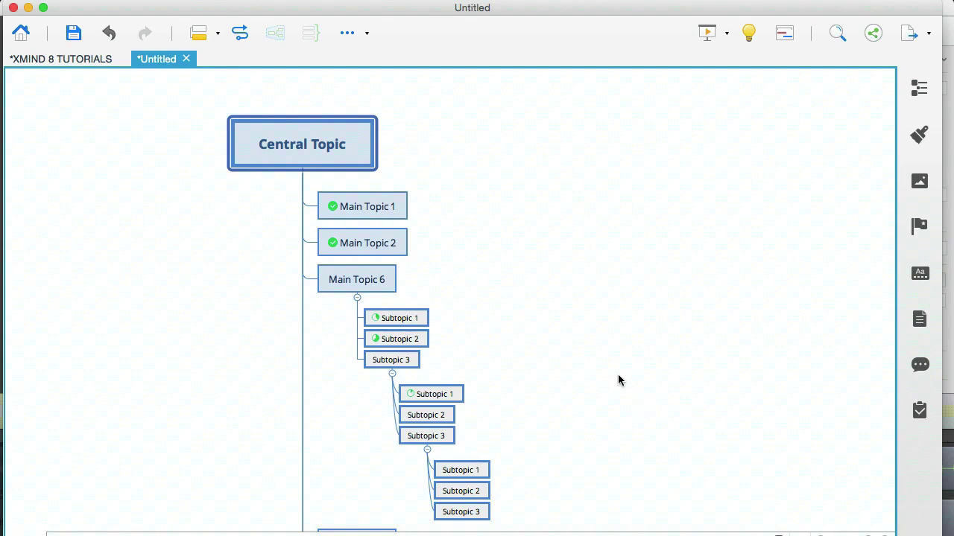
Step: Check the LOGIC CHART tutorial topic, then set the Untitled map to Logic Chart (Right)
left_click(78, 63)
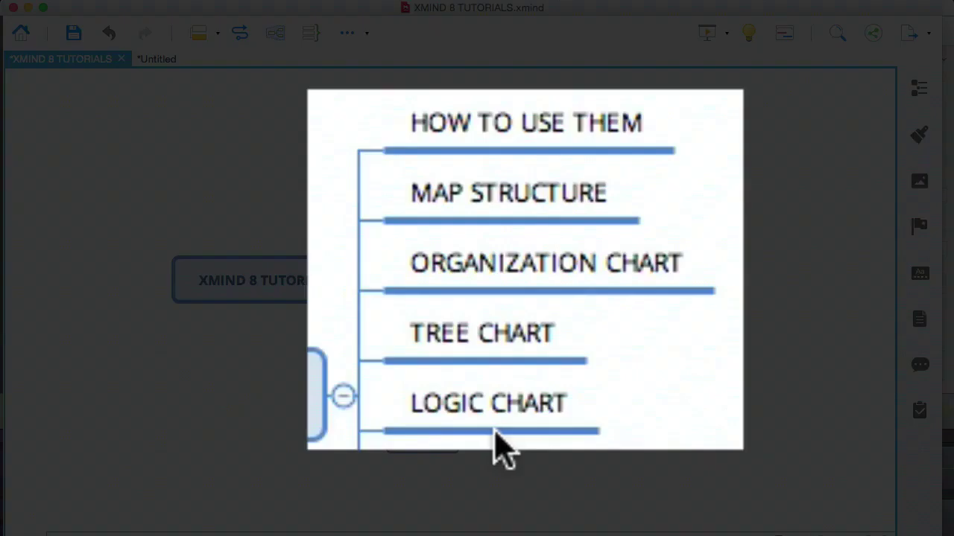
left_click(496, 432)
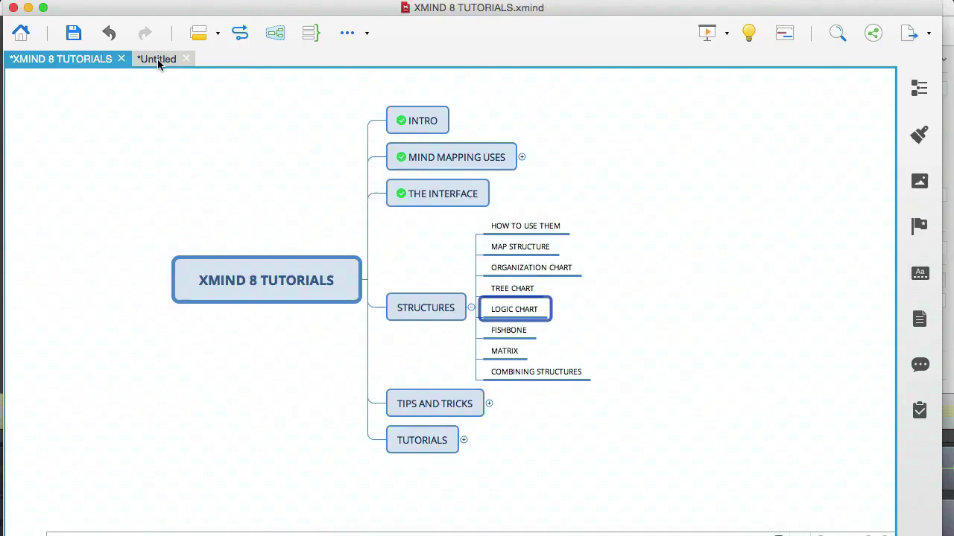
left_click(157, 59)
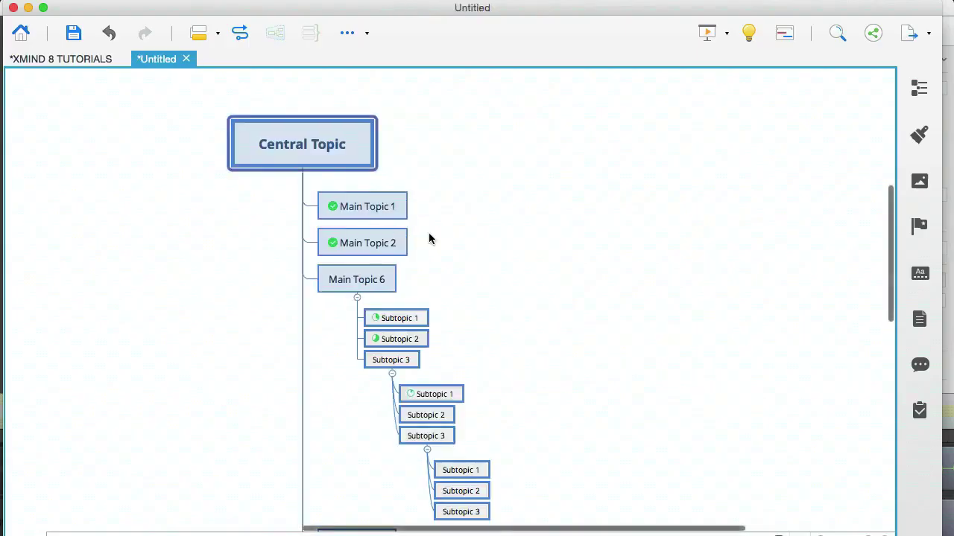
right_click(301, 153)
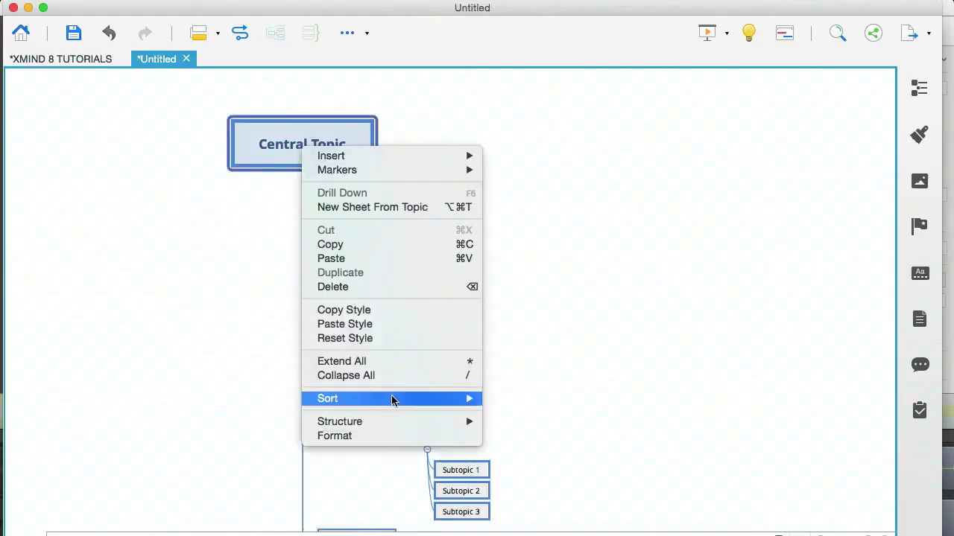
mouse_move(392, 423)
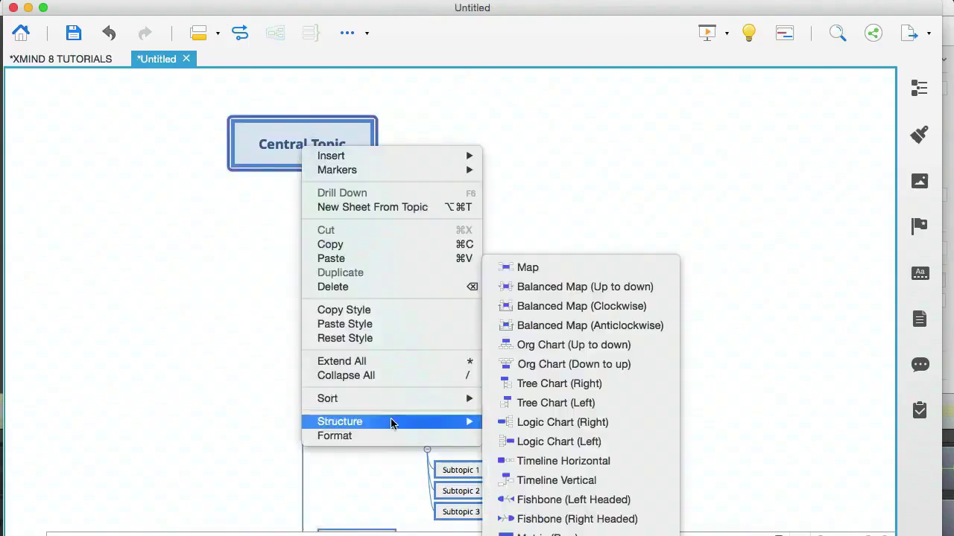
left_click(554, 425)
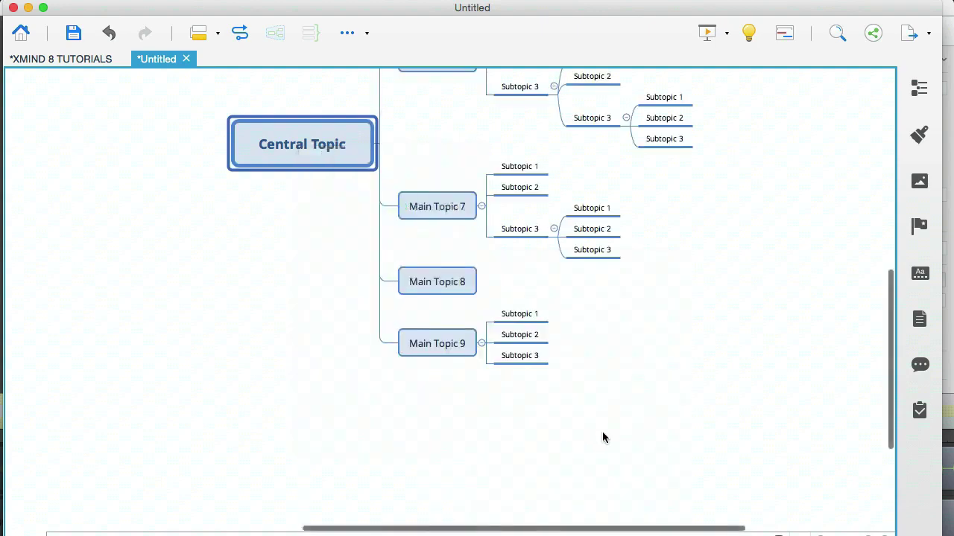
Step: Scroll around the logic chart and briefly revisit the tutorial map before returning
scroll(602, 431, "up", 1)
scroll(602, 431, "up", 3)
scroll(602, 431, "right", 3)
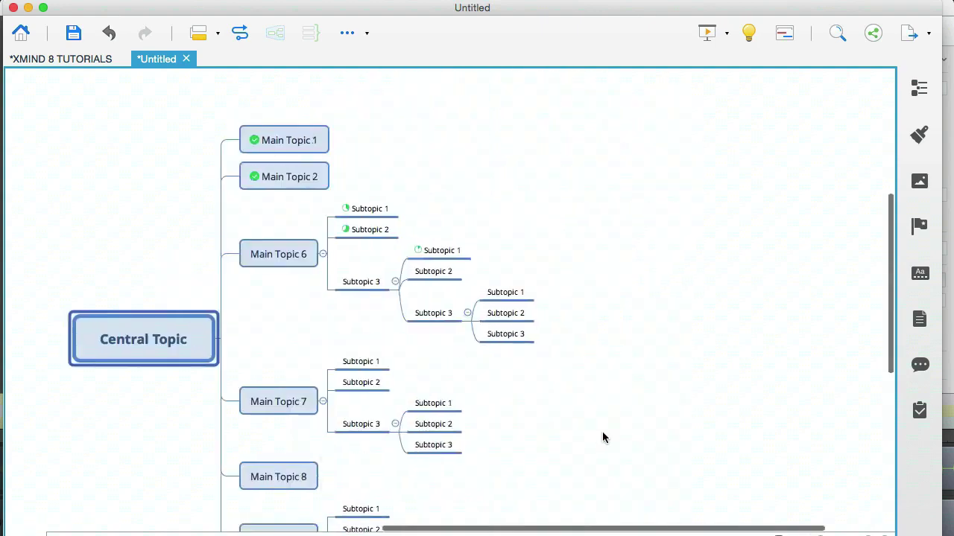
scroll(603, 433, "left", 2)
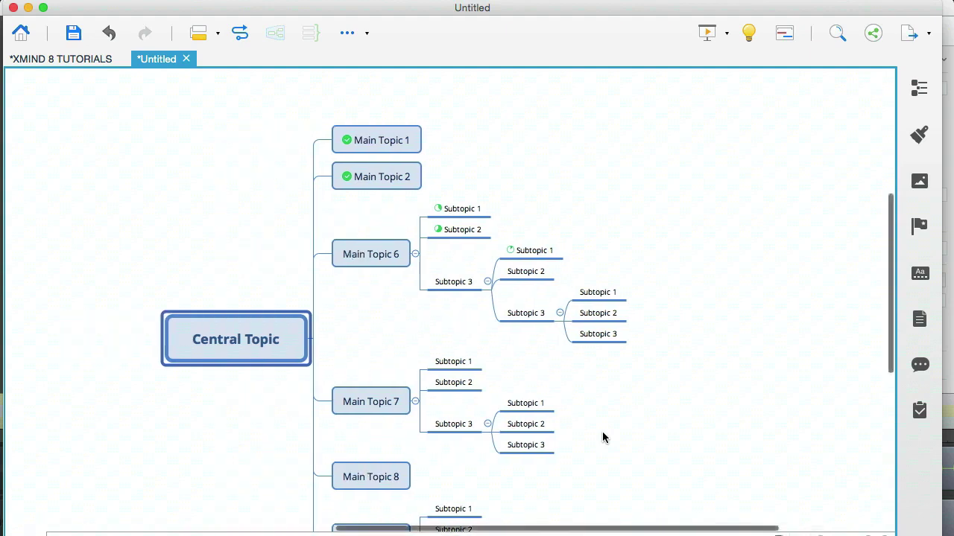
left_click(83, 63)
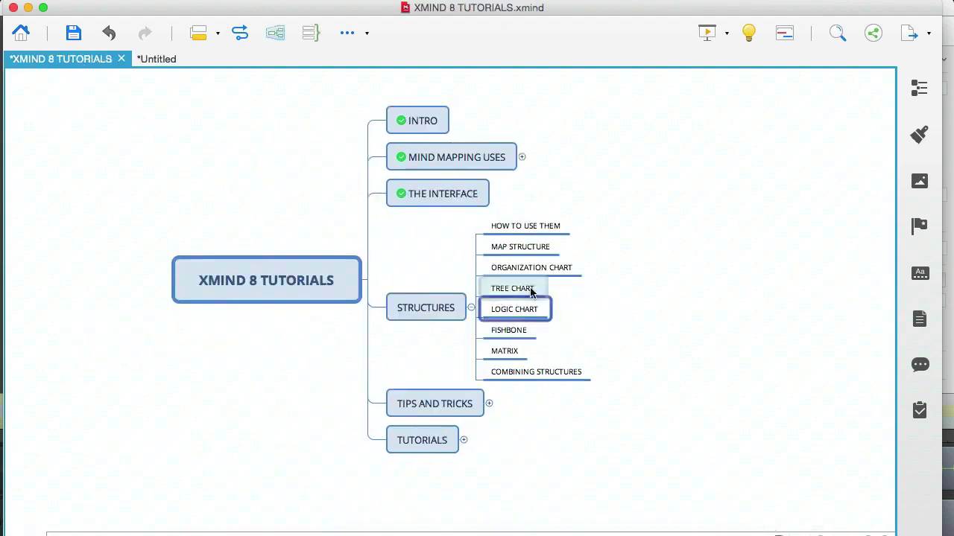
left_click(155, 59)
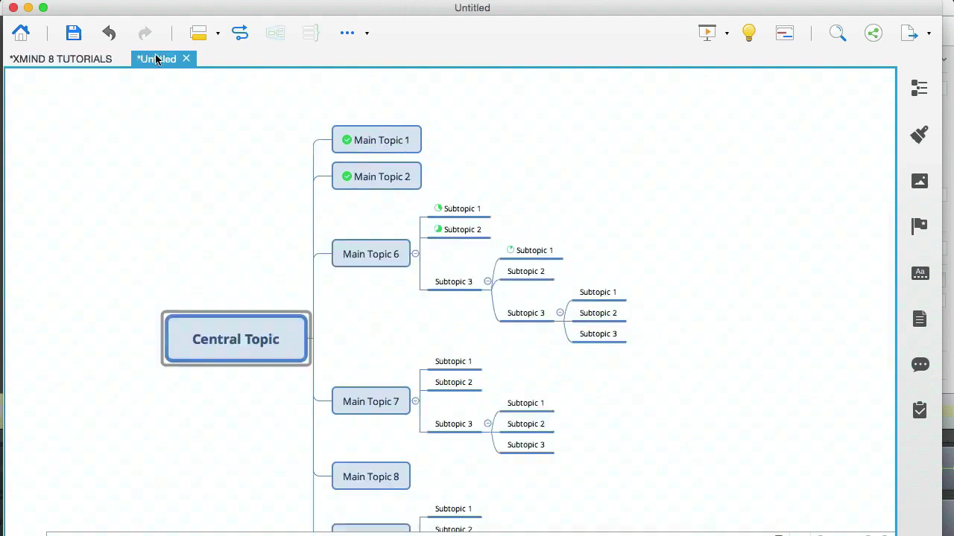
scroll(682, 284, "down", 2)
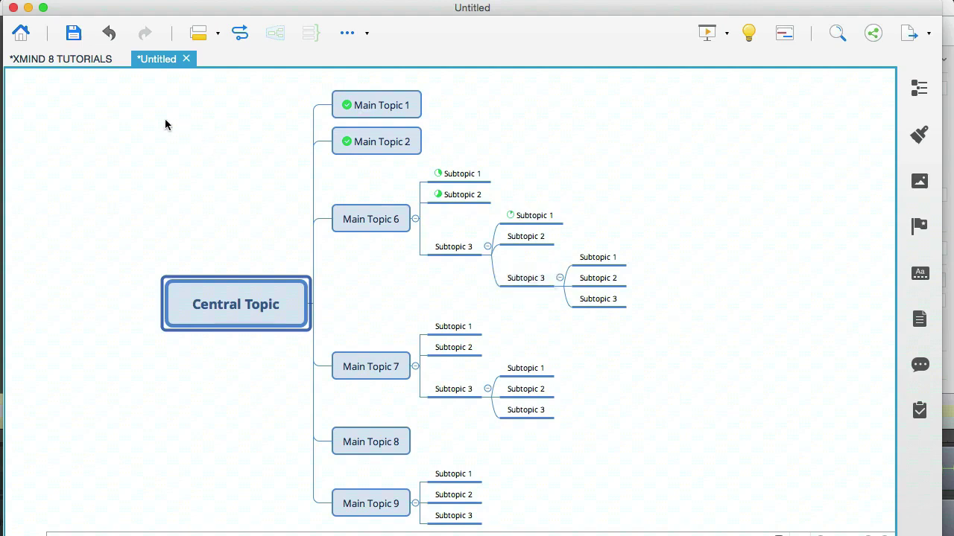
Step: Consult the FISHBONE tutorial topic, then restructure the Untitled map as a right-headed fishbone
left_click(80, 60)
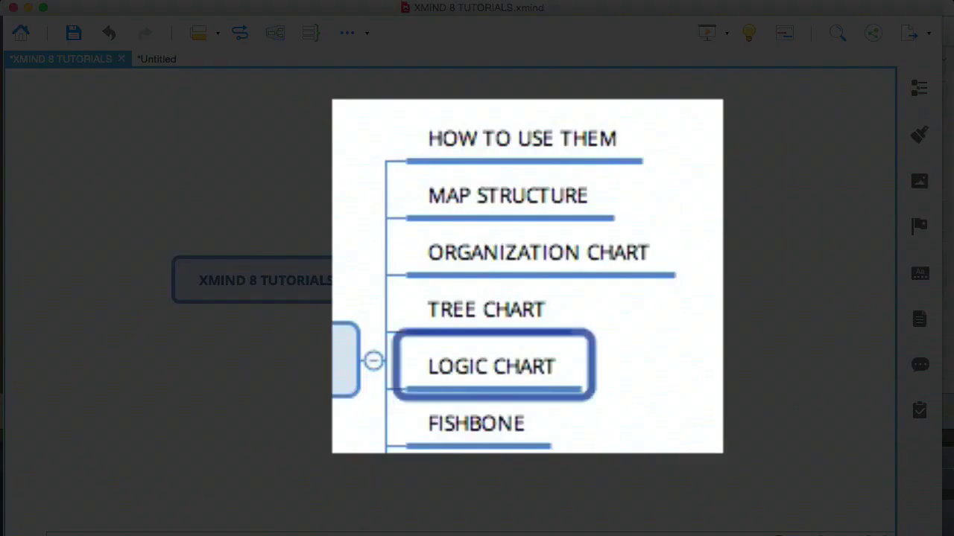
left_click(520, 361)
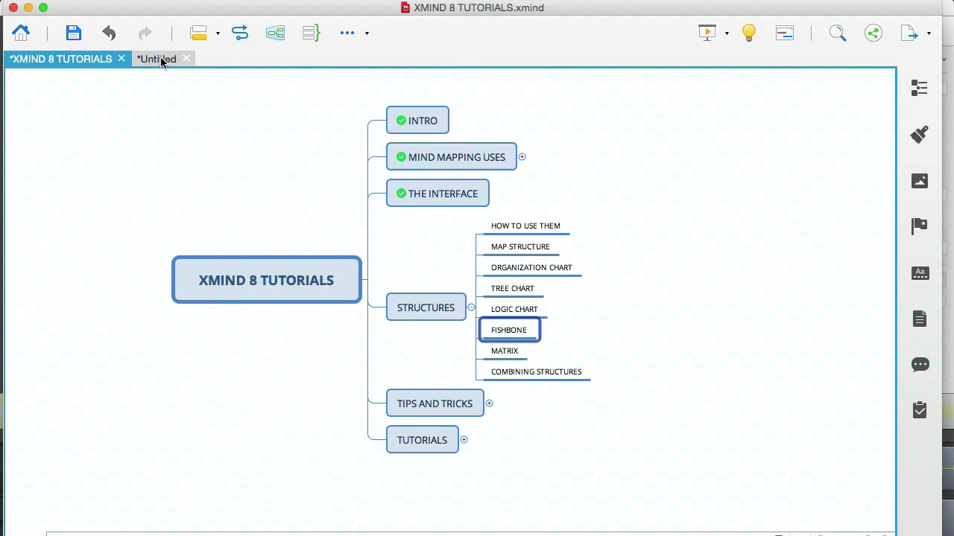
left_click(161, 61)
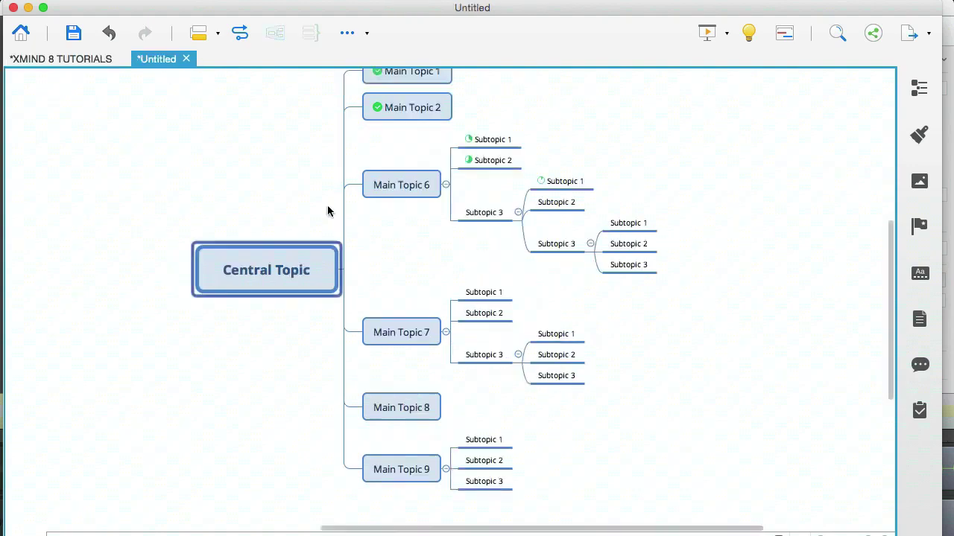
scroll(330, 228, "down", 5)
right_click(282, 165)
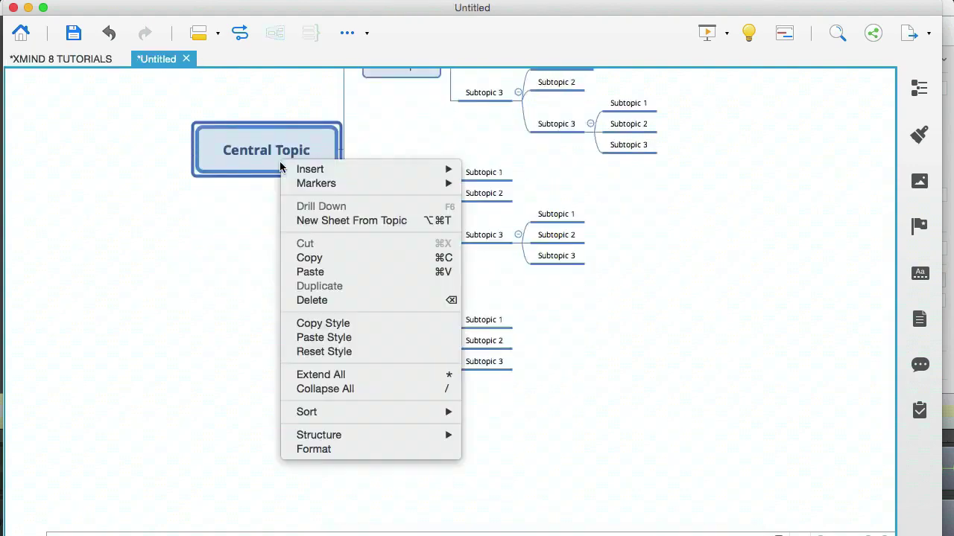
mouse_move(366, 435)
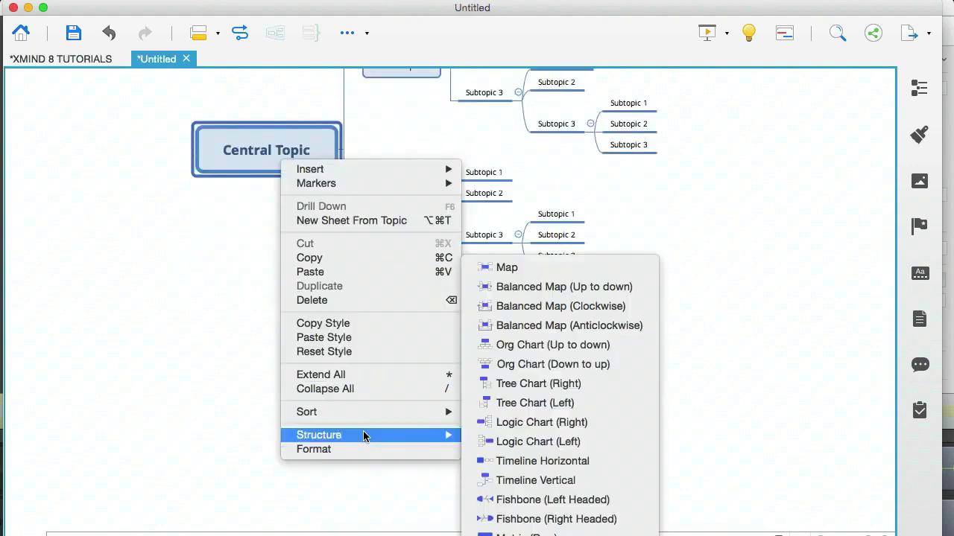
left_click(558, 517)
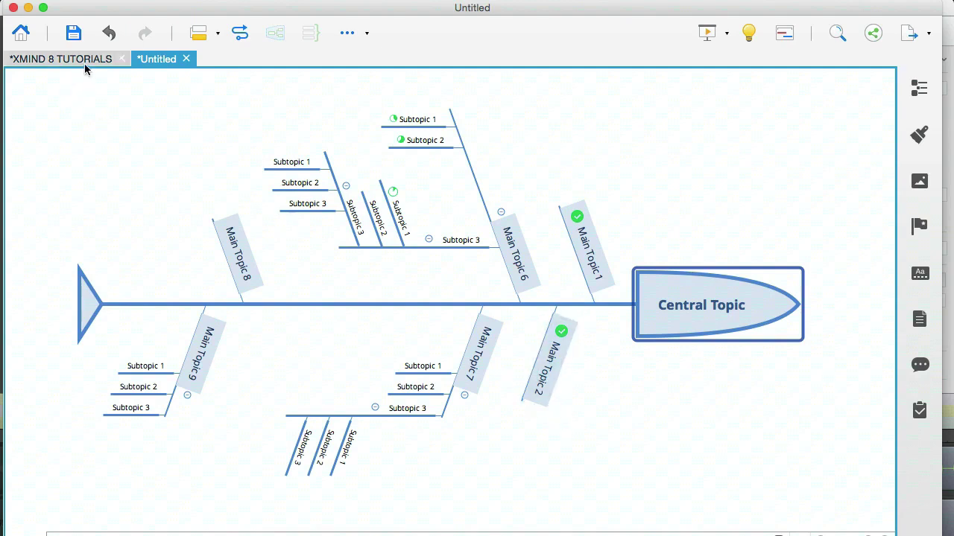
Step: Check the MATRIX topic in the XMIND 8 TUTORIALS map, then return to the Untitled map
left_click(61, 59)
left_click(514, 355)
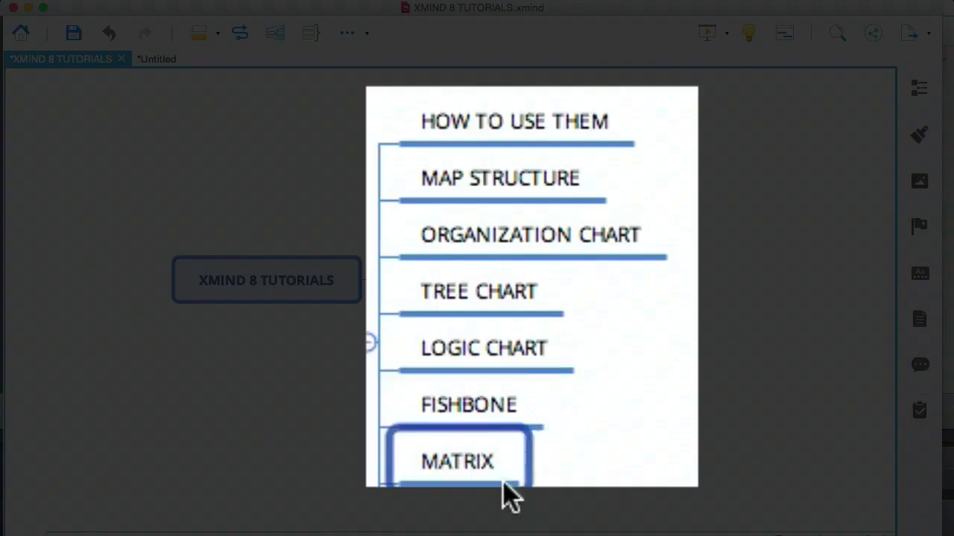
left_click(161, 62)
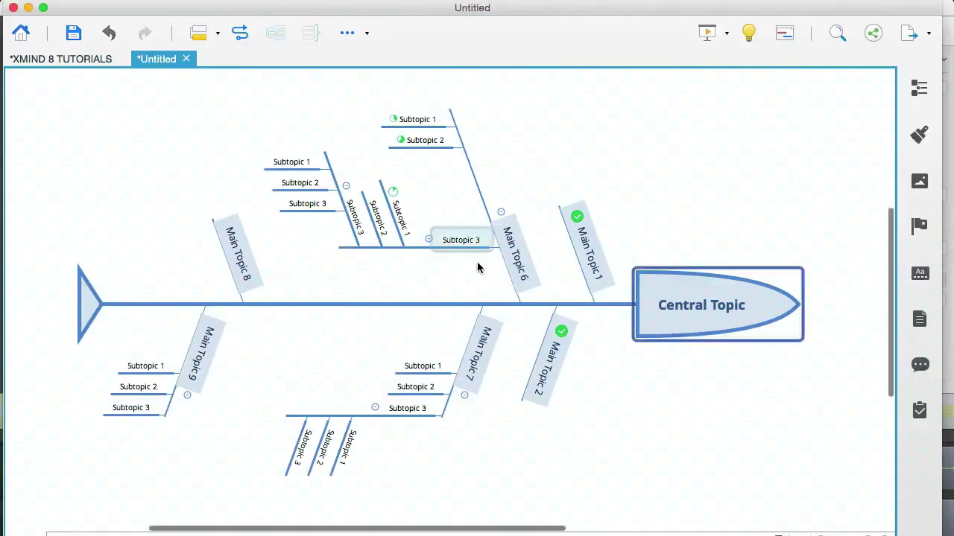
Step: Restructure the Untitled map from Central Topic as Matrix (Row) and zoom out to 70%
right_click(696, 306)
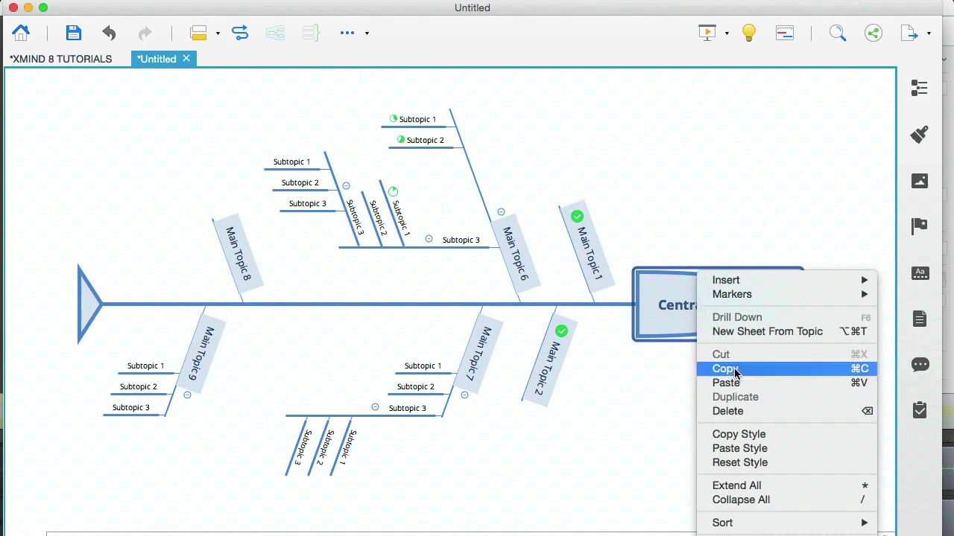
mouse_move(767, 535)
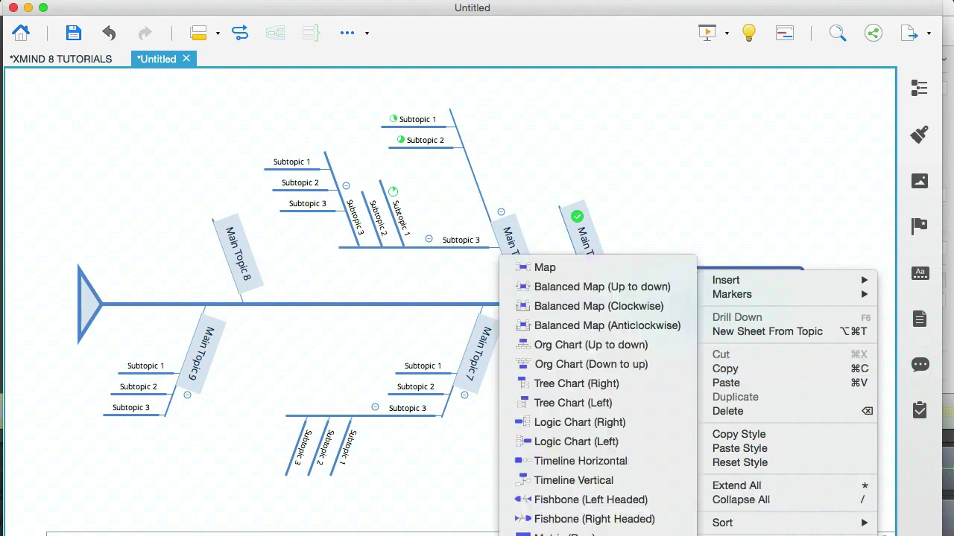
left_click(566, 533)
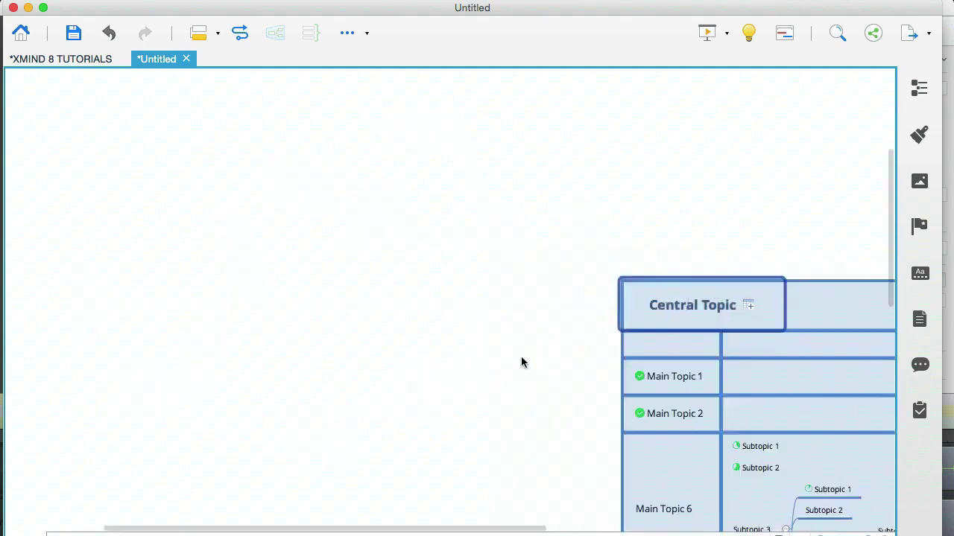
scroll(515, 362, "down", 5)
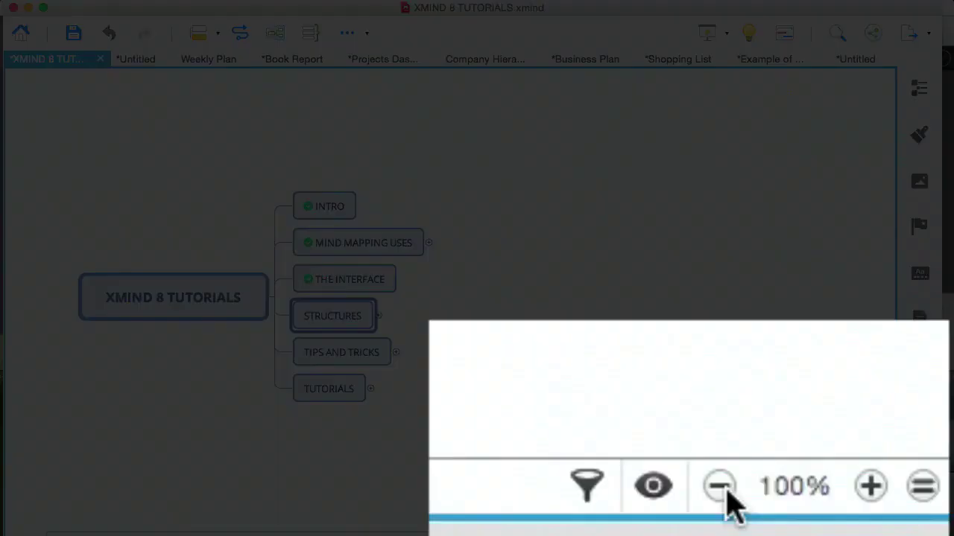
left_click(720, 488)
left_click(720, 488)
left_click(720, 488)
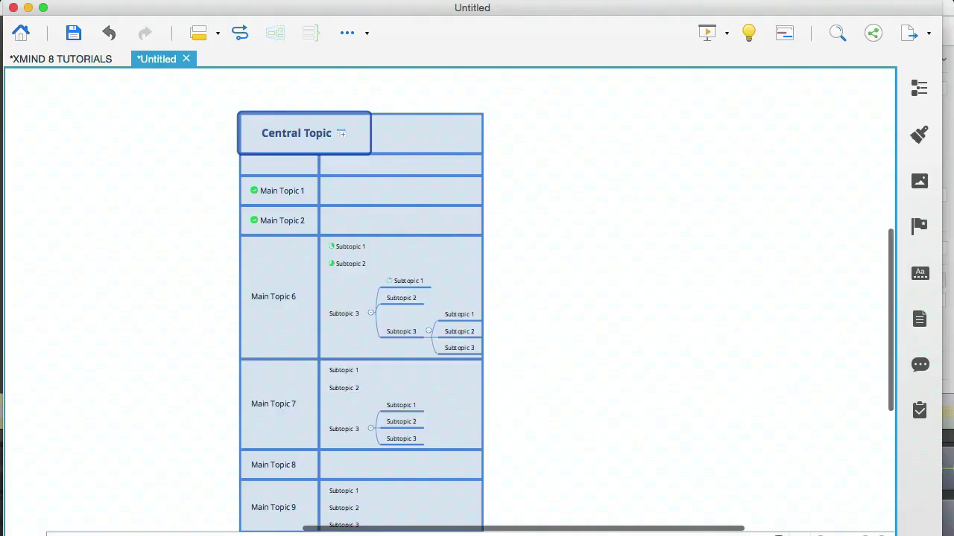
scroll(713, 405, "down", 2)
scroll(713, 407, "up", 2)
scroll(713, 407, "left", 3)
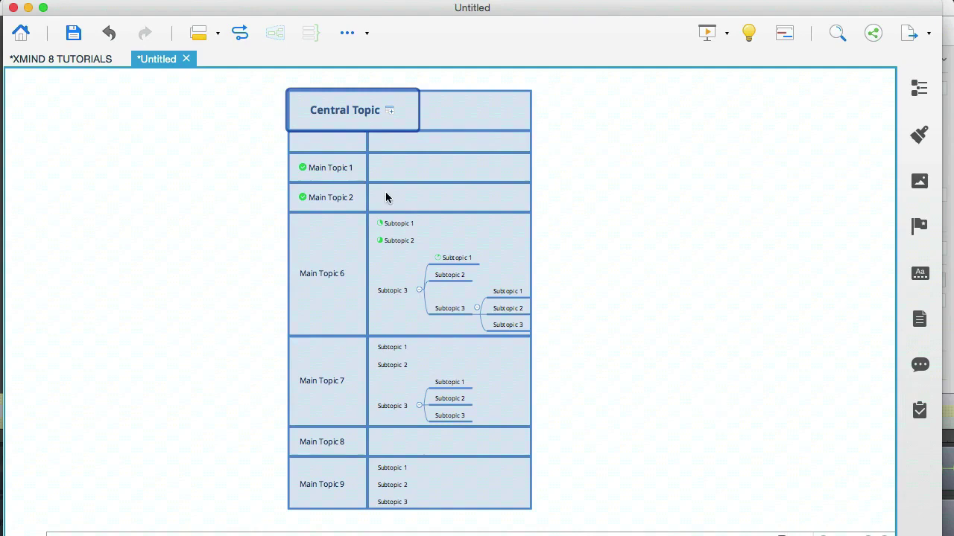
Step: Look over the COMBINING STRUCTURES topic in the tutorials map, then go back to the Untitled matrix
left_click(75, 59)
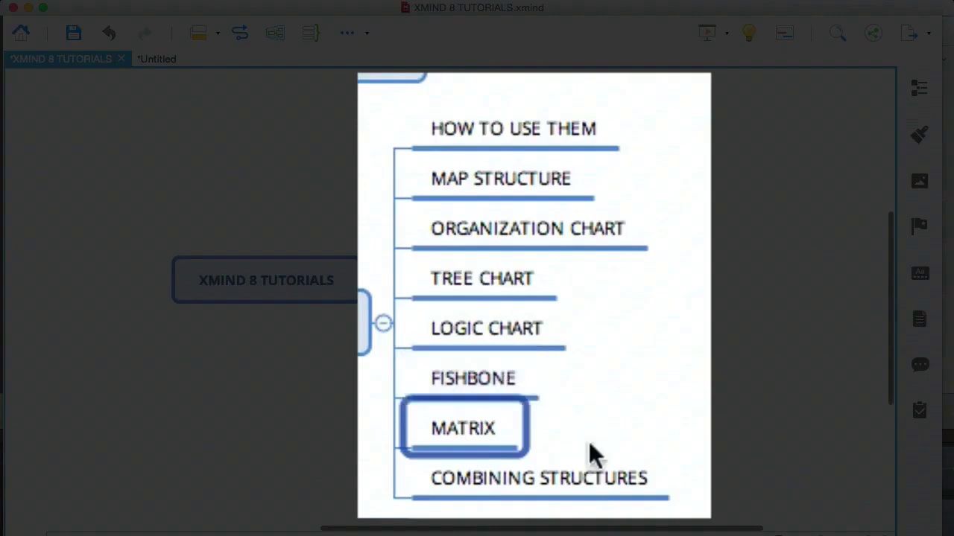
left_click(533, 372)
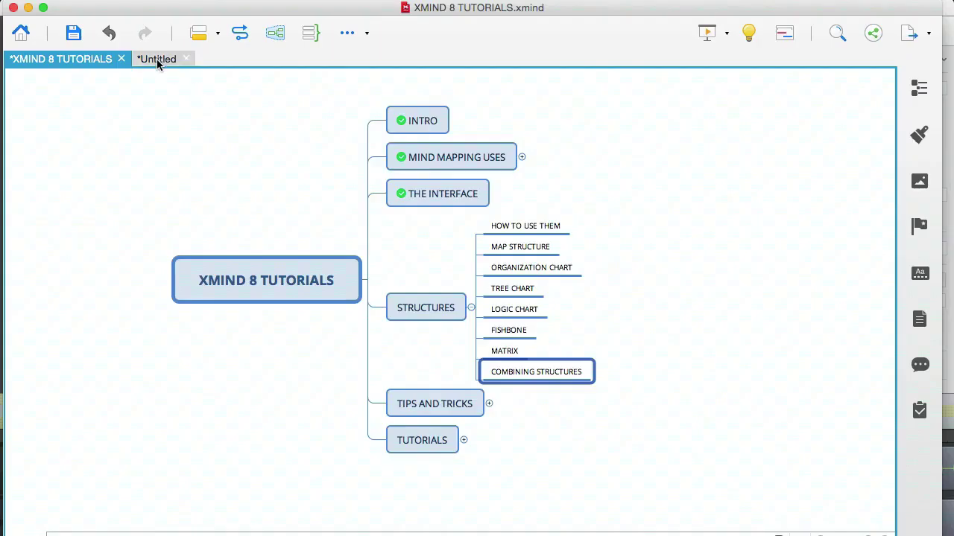
left_click(153, 59)
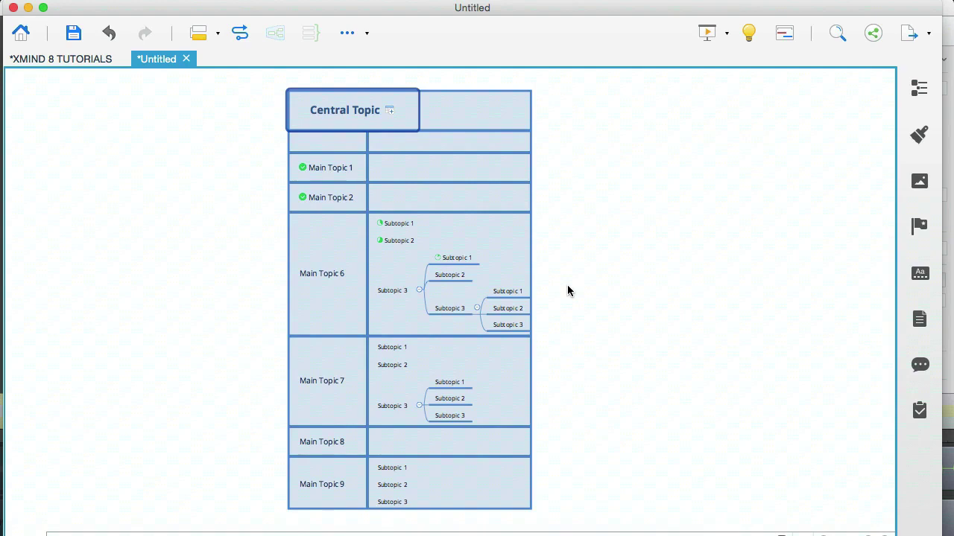
scroll(568, 291, "up", 2)
scroll(569, 290, "down", 3)
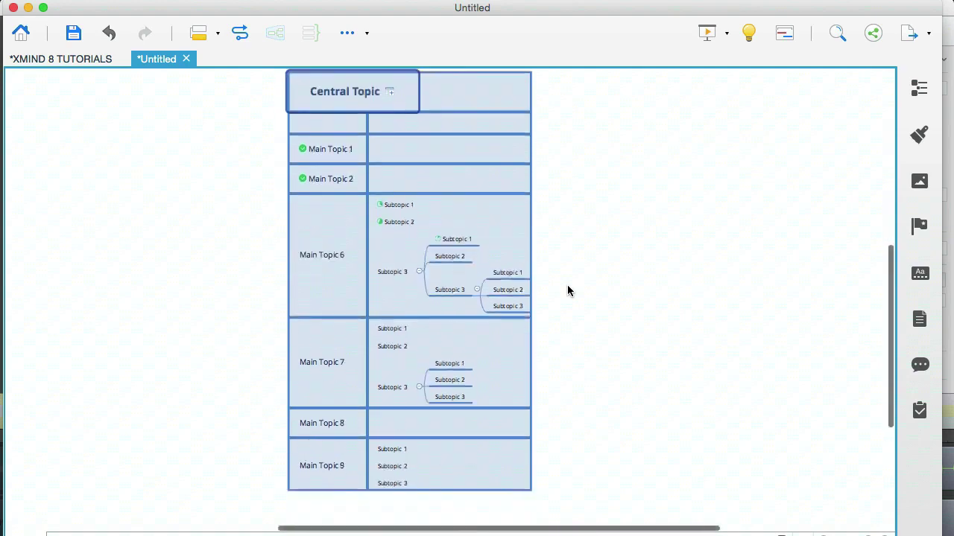
Step: Change the Untitled map from Central Topic to Org Chart (Up to down) and select Main Topic 6
right_click(342, 105)
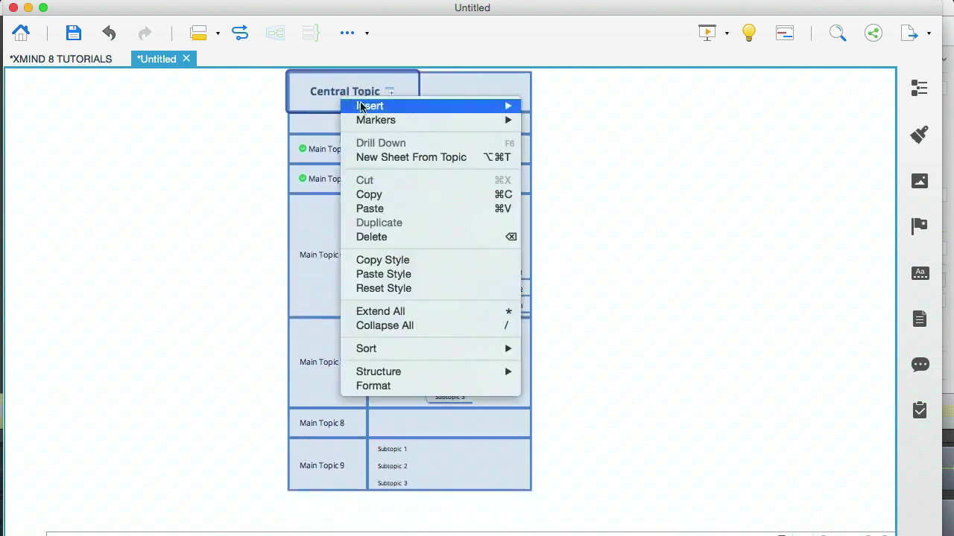
mouse_move(426, 374)
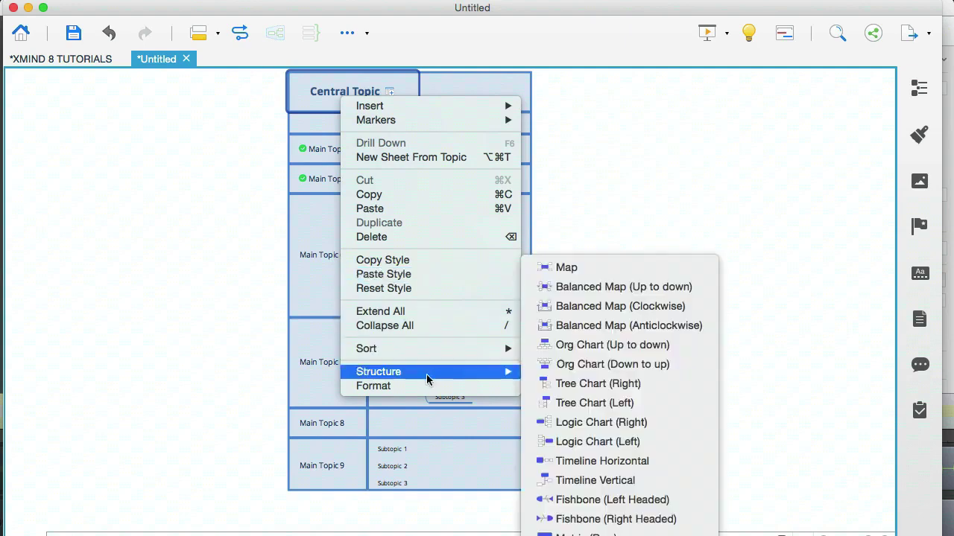
left_click(580, 347)
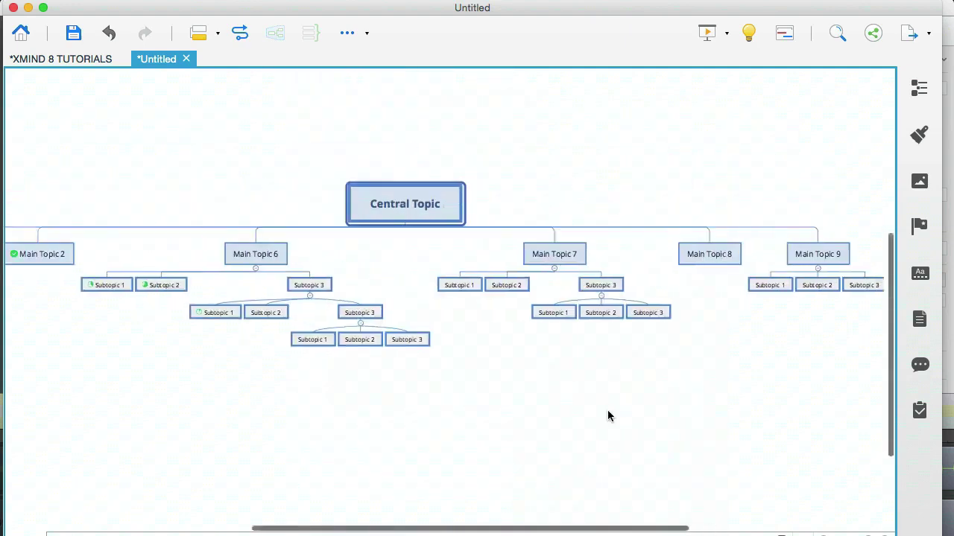
scroll(608, 416, "left", 3)
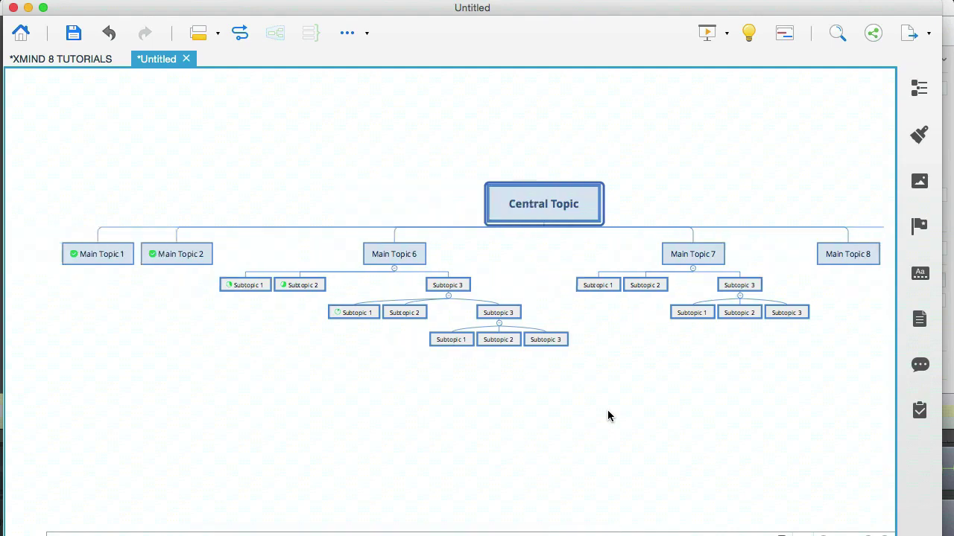
scroll(608, 412, "right", 2)
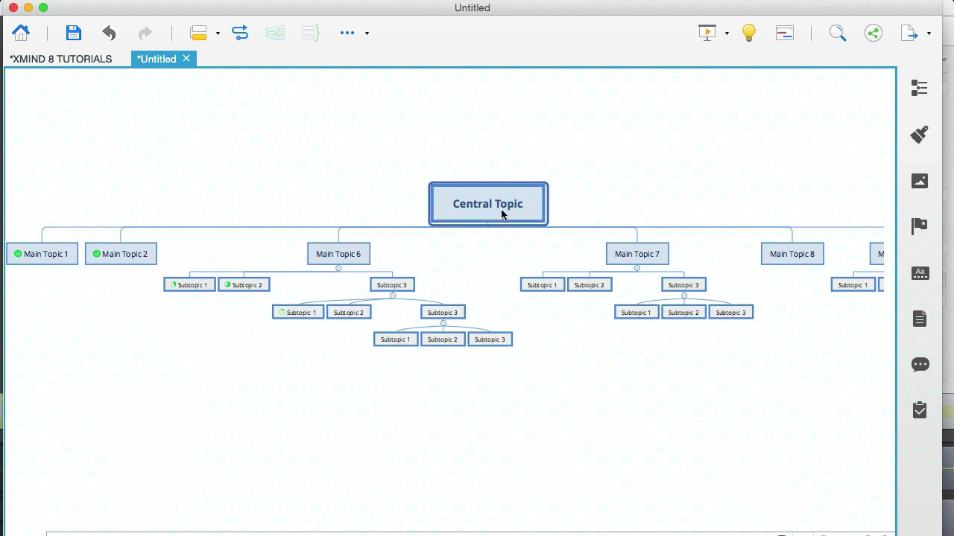
left_click(351, 255)
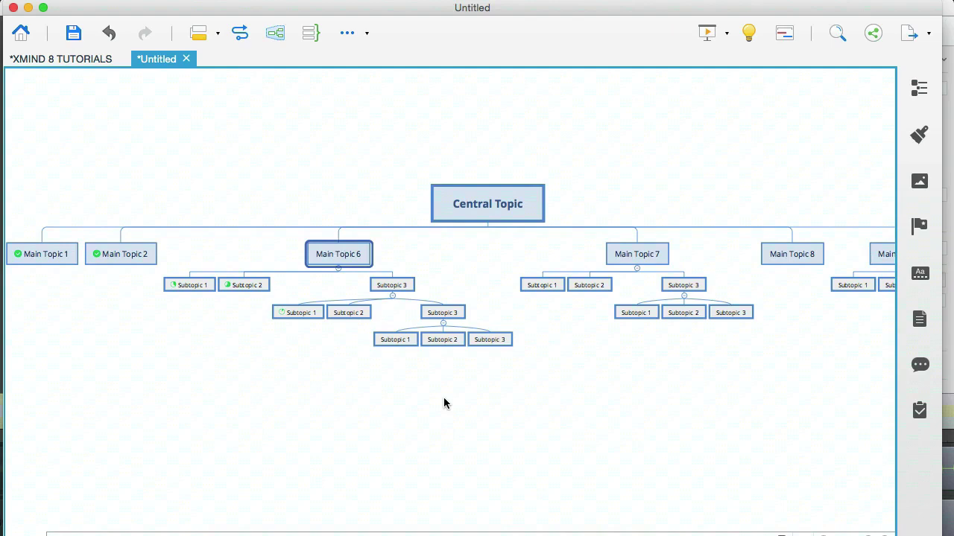
Step: Give Main Topic 6's branch the Tree Chart (Right) structure
right_click(343, 260)
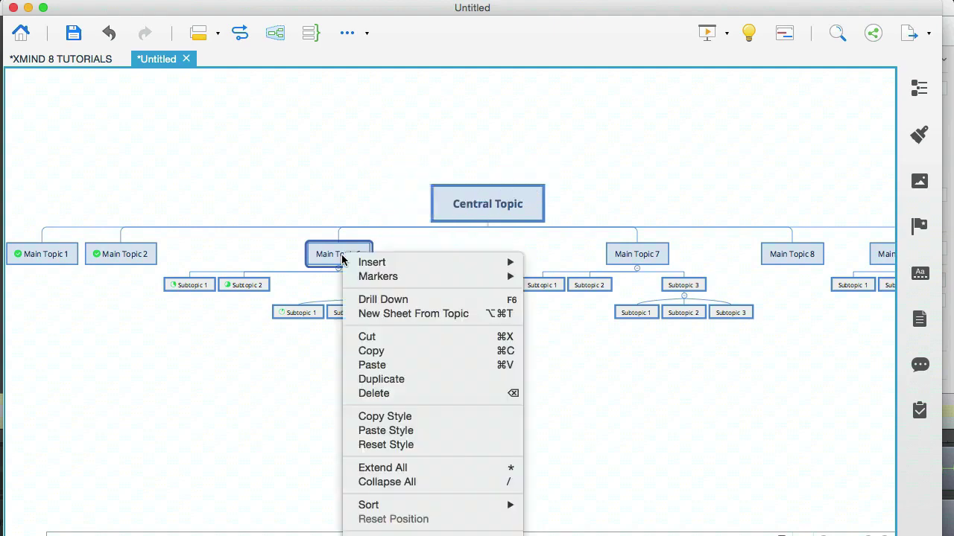
mouse_move(436, 534)
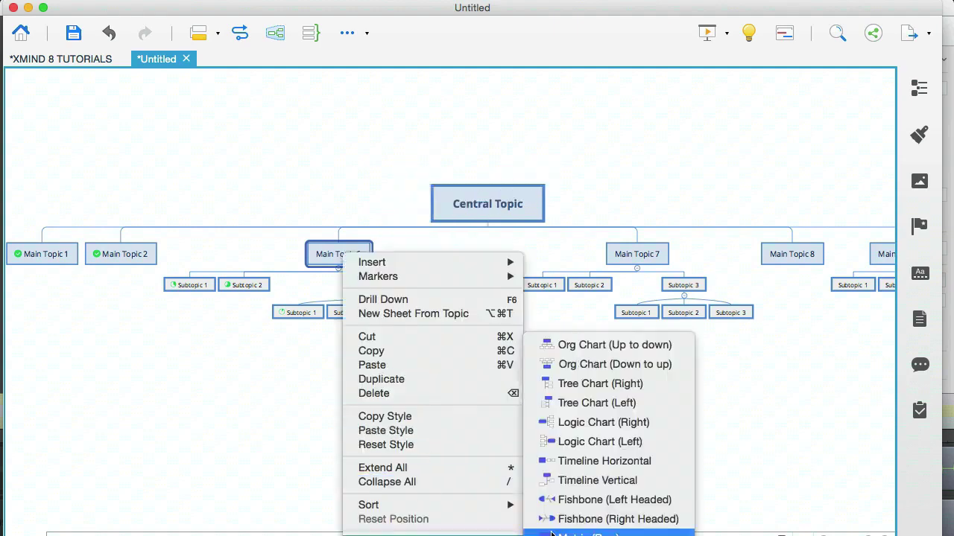
left_click(600, 384)
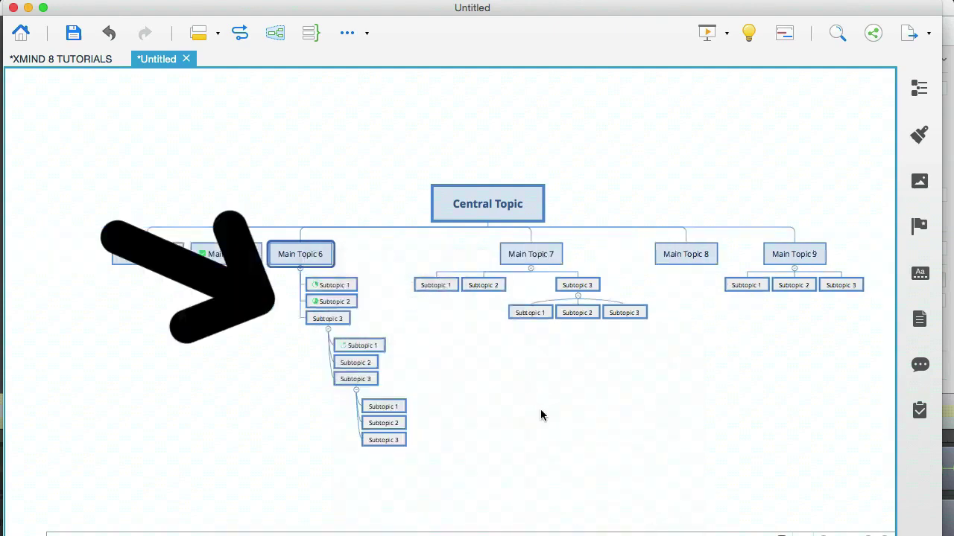
Step: Give Main Topic 7's branch the Tree Chart (Left) structure
right_click(528, 257)
mouse_move(622, 533)
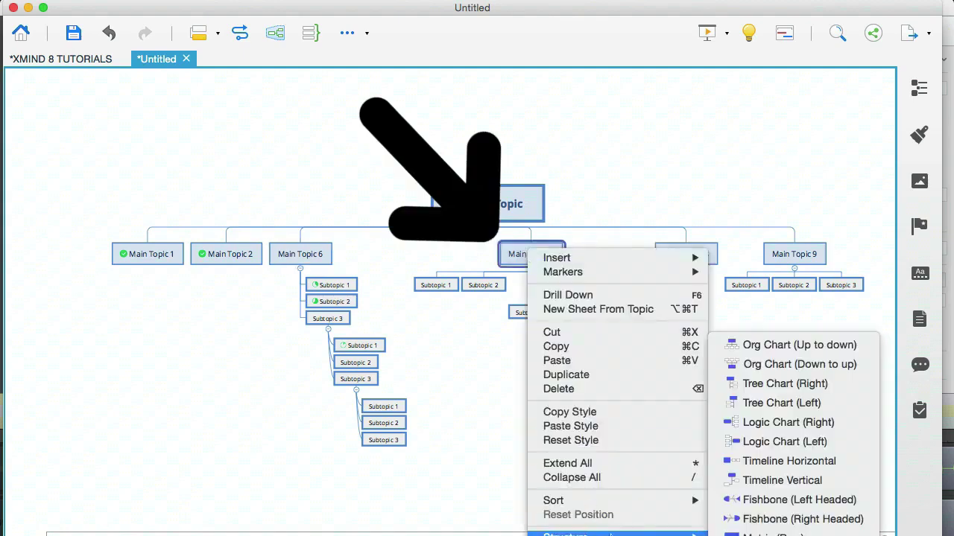
left_click(770, 403)
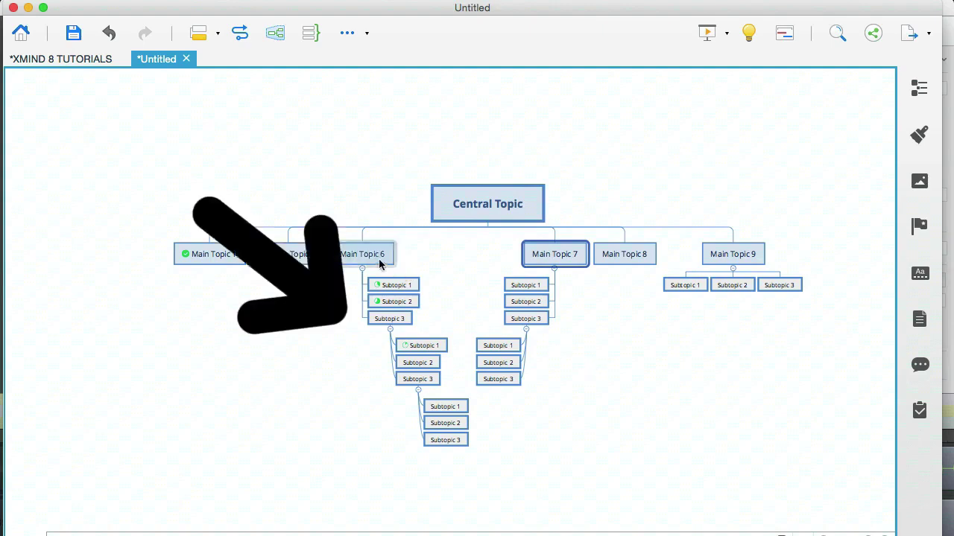
Step: Set Subtopic 3 under Main Topic 6 to the Org Chart (Up to down) structure
left_click(385, 322)
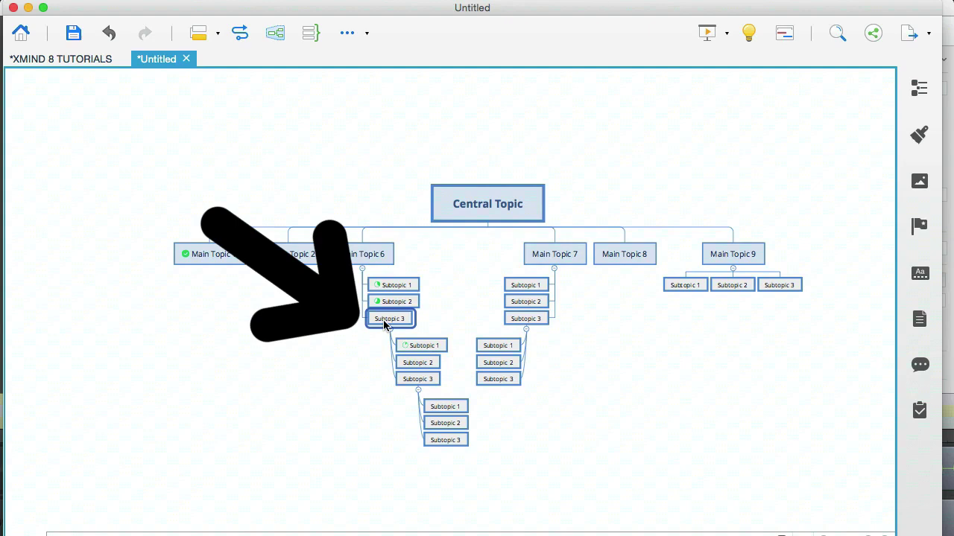
right_click(384, 324)
mouse_move(474, 533)
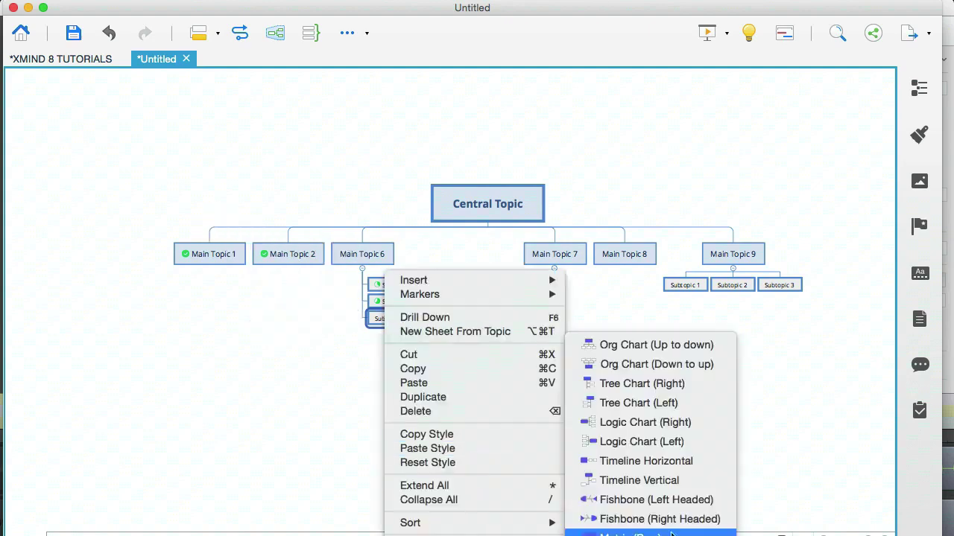
left_click(639, 344)
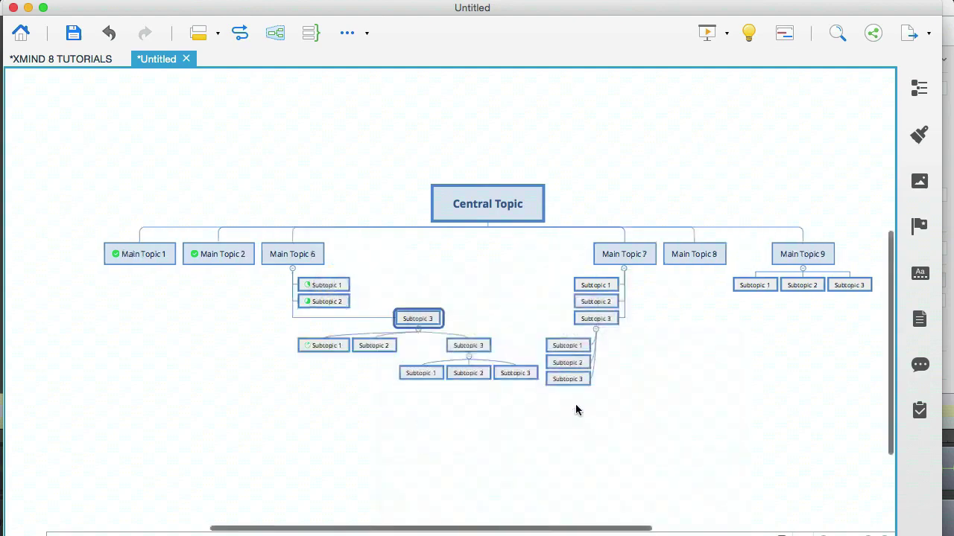
Step: Select Main Topic 6 and its Subtopics 1, 2 and 3 in turn to compare their layouts
left_click(537, 418)
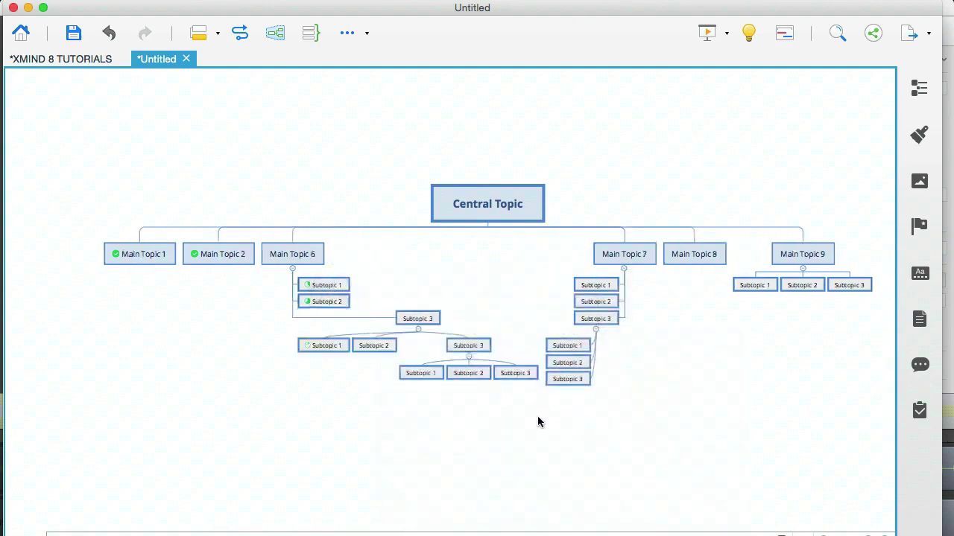
left_click(301, 262)
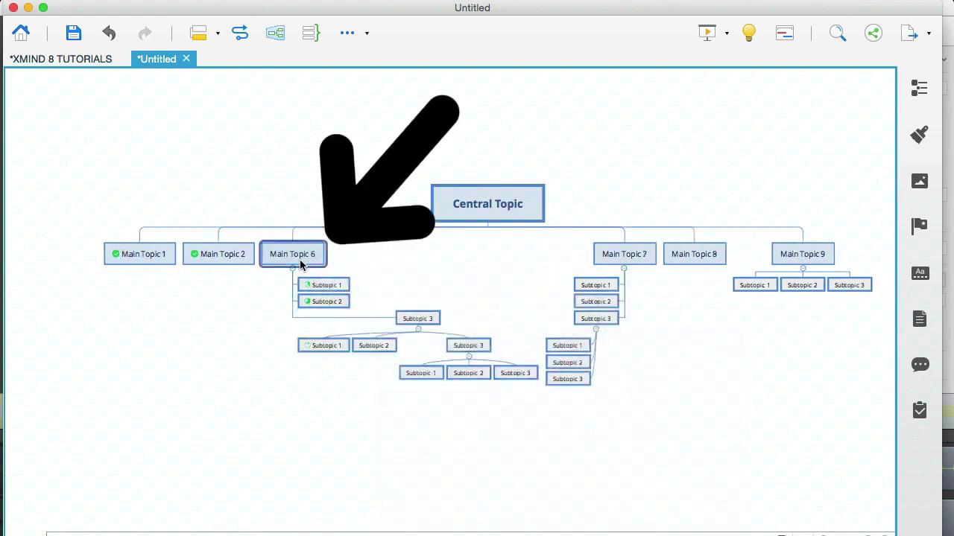
left_click(320, 285)
left_click(319, 303)
left_click(435, 322)
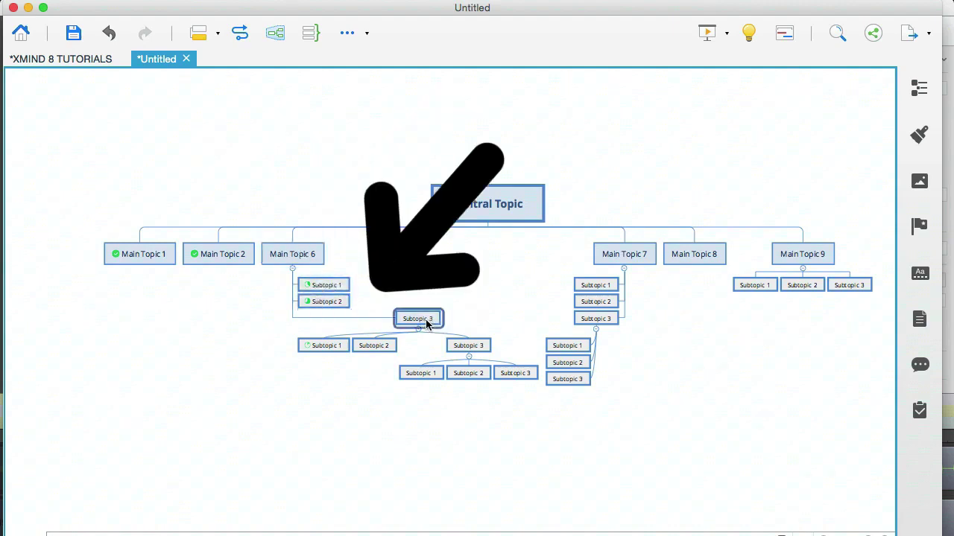
Step: Set the nested Subtopic 3 to Tree Chart (Left) so its three children stack leftward
right_click(463, 349)
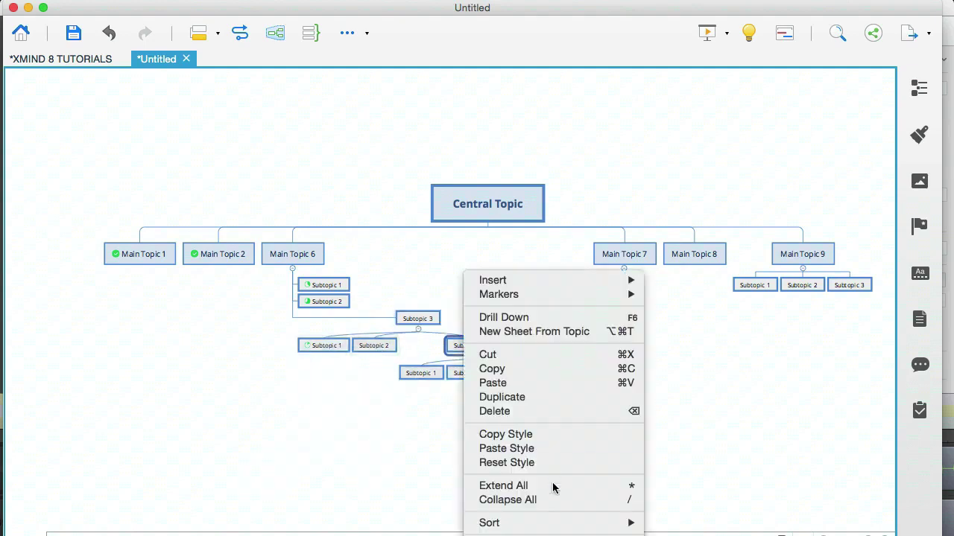
mouse_move(566, 534)
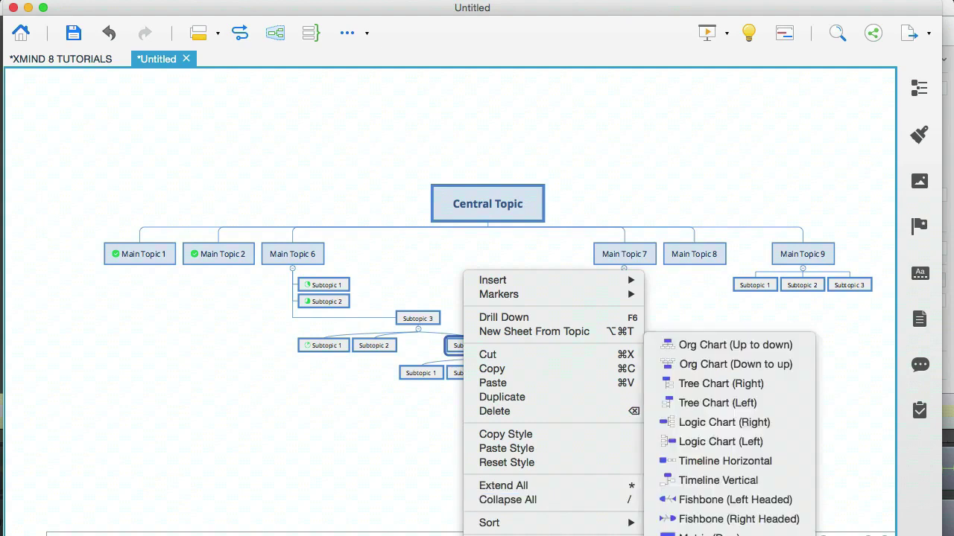
left_click(710, 405)
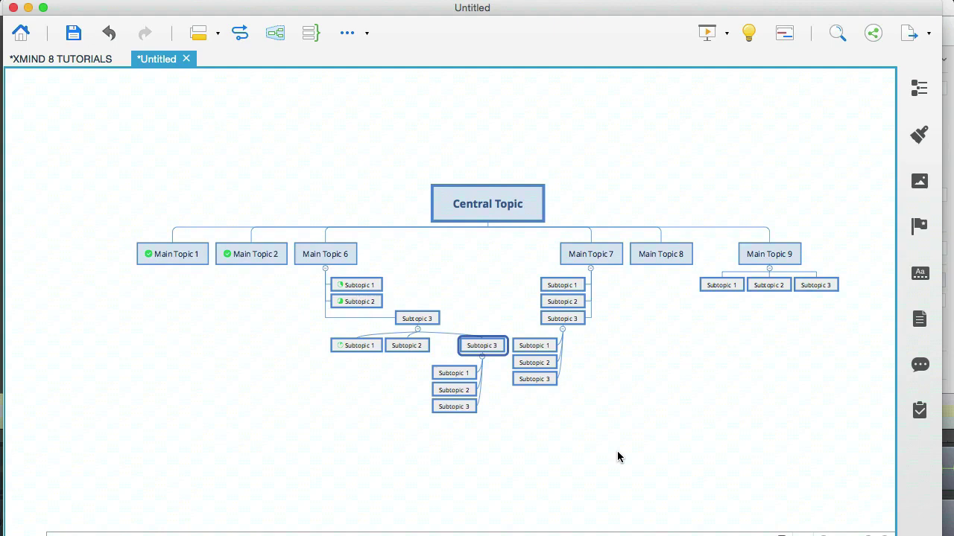
Step: Return to the XMIND 8 TUTORIALS map and select its TIPS AND TRICKS topic
left_click(72, 60)
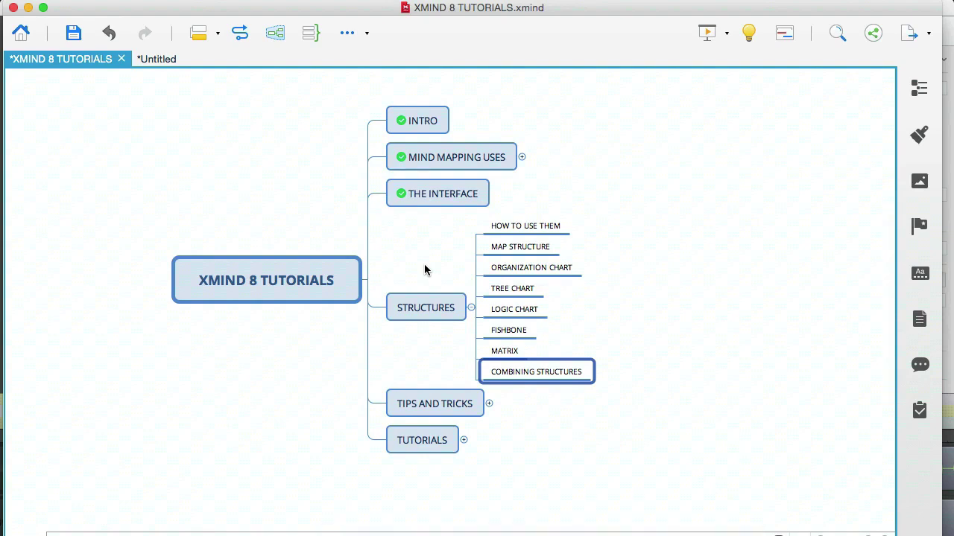
left_click(440, 402)
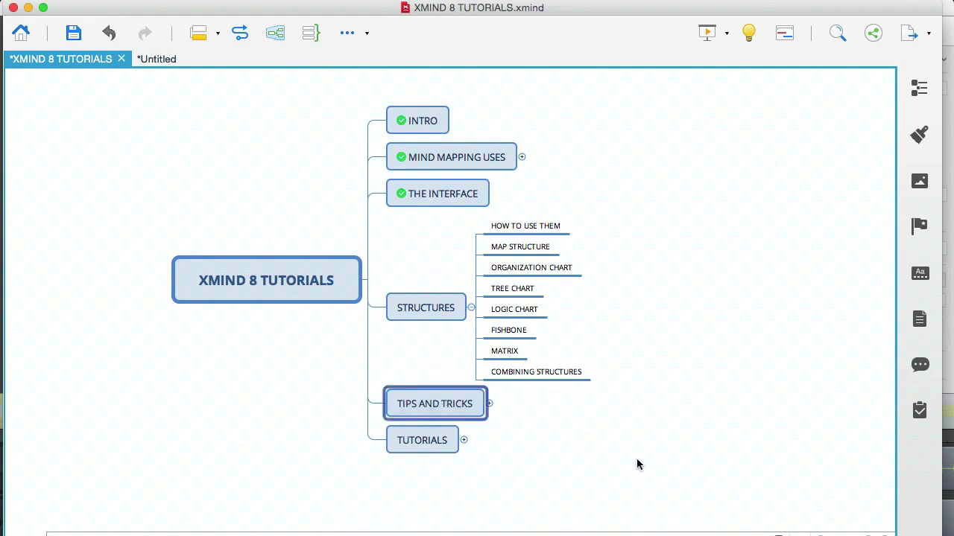